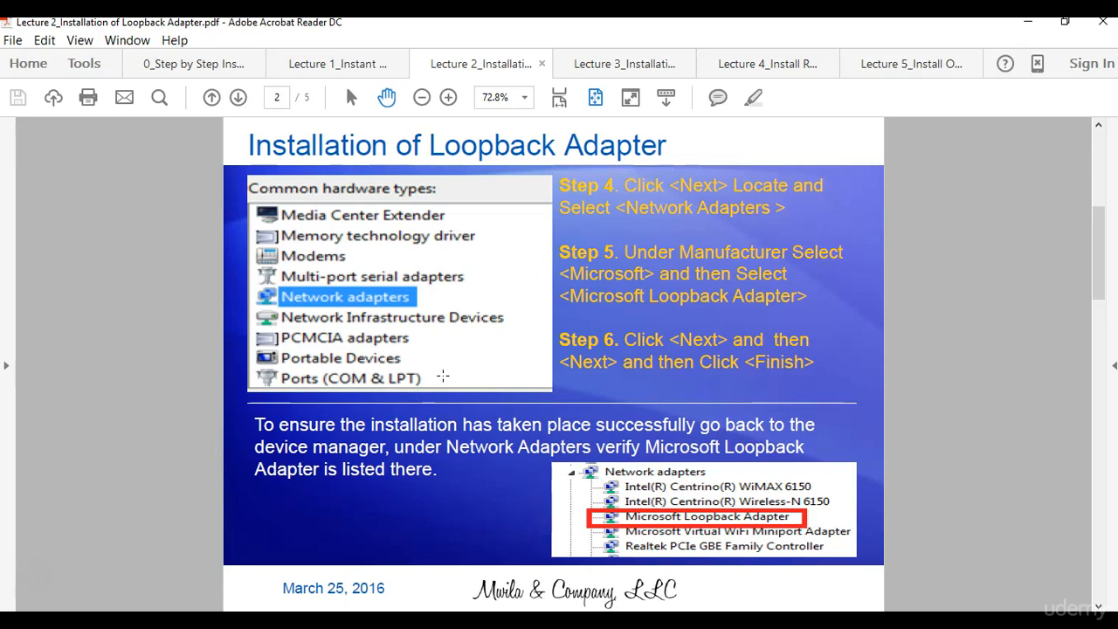
Go back to the guide's first page and switch to the Windows Device Manager
{"action": "scroll", "coordinate": [443, 363], "scroll_direction": "up", "scroll_amount": 1}
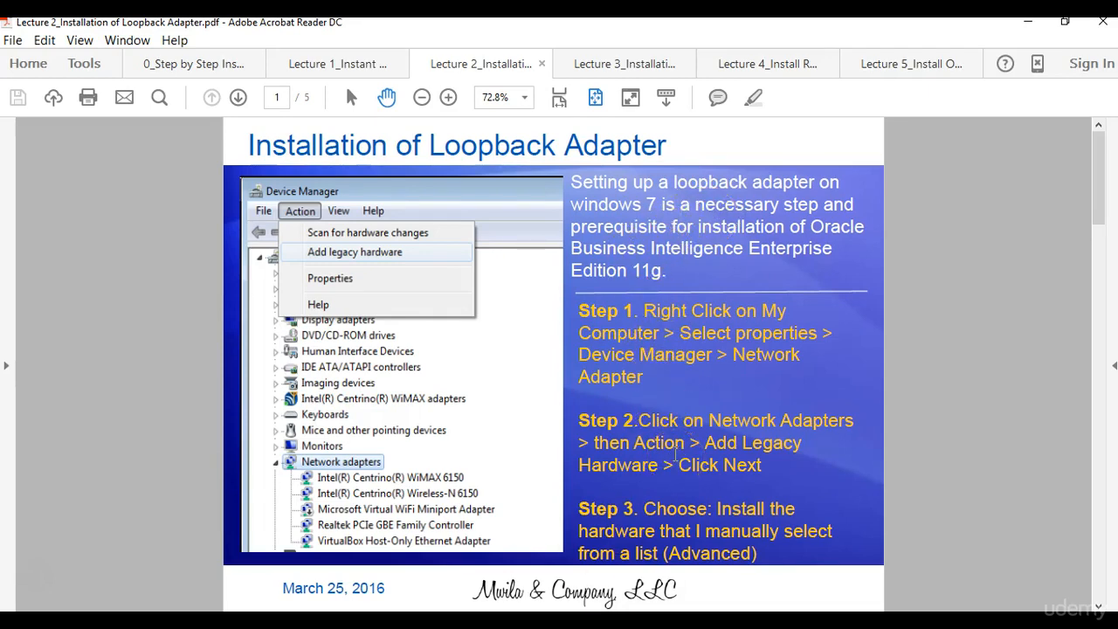
{"action": "right_click", "coordinate": [18, 610]}
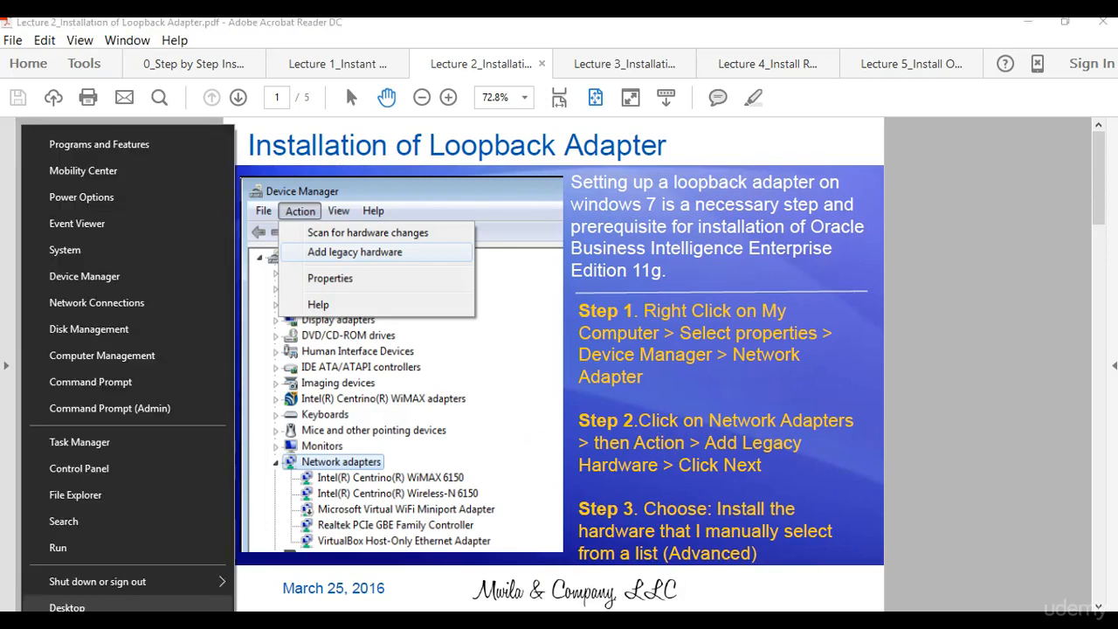
{"action": "left_click", "coordinate": [96, 284]}
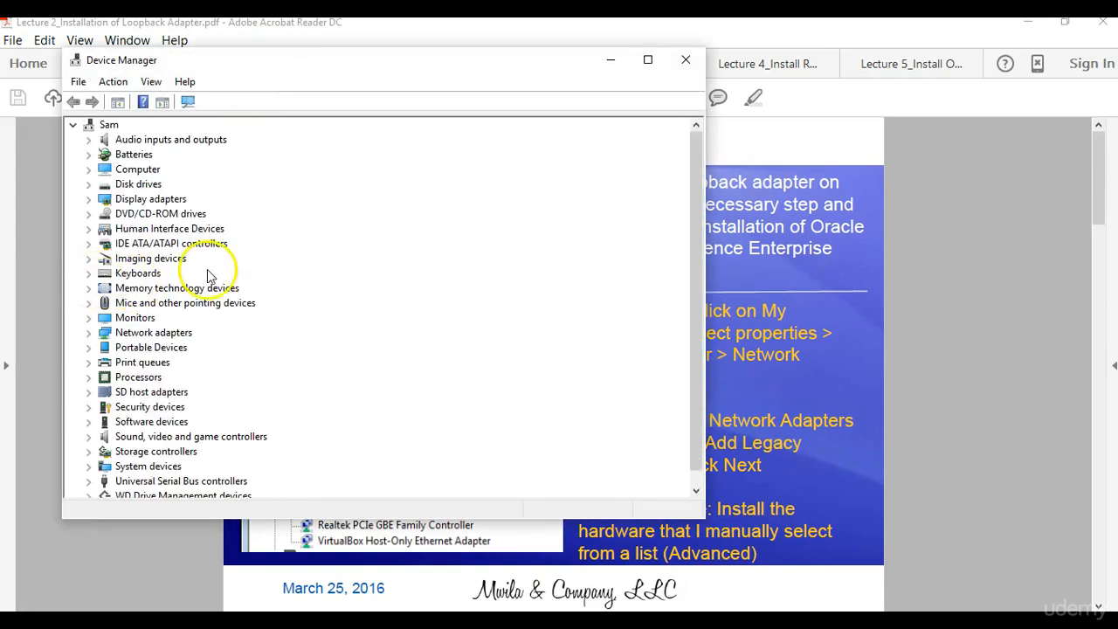
Start adding legacy hardware with Network adapters selected, choosing to install hardware manually selected from a list (Advanced)
{"action": "left_click", "coordinate": [137, 336]}
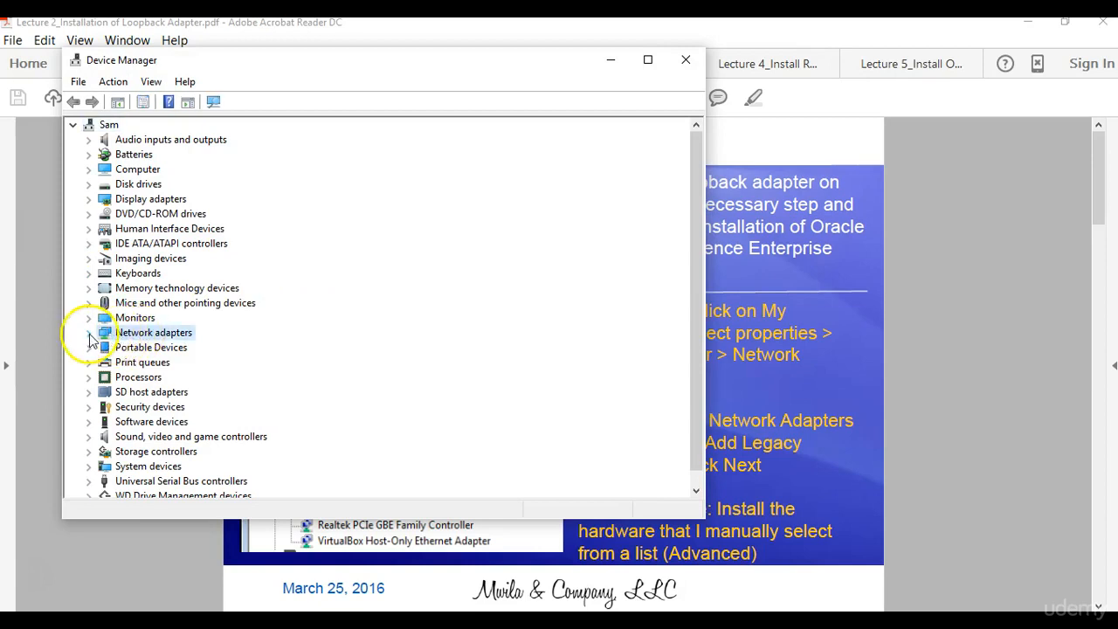
{"action": "left_click", "coordinate": [114, 82]}
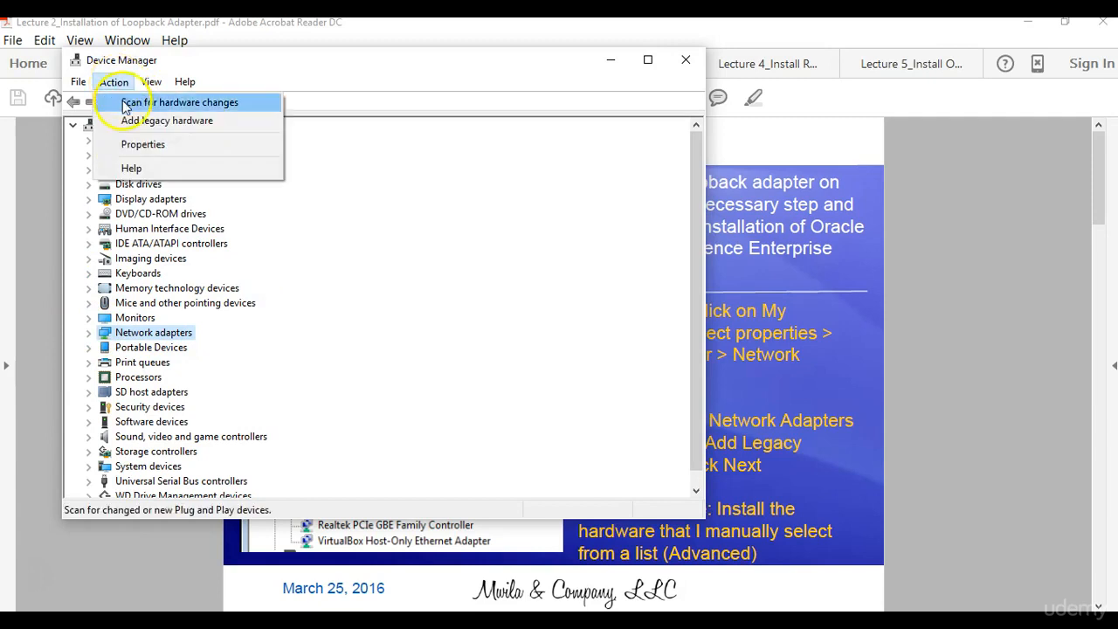
{"action": "left_click", "coordinate": [135, 129]}
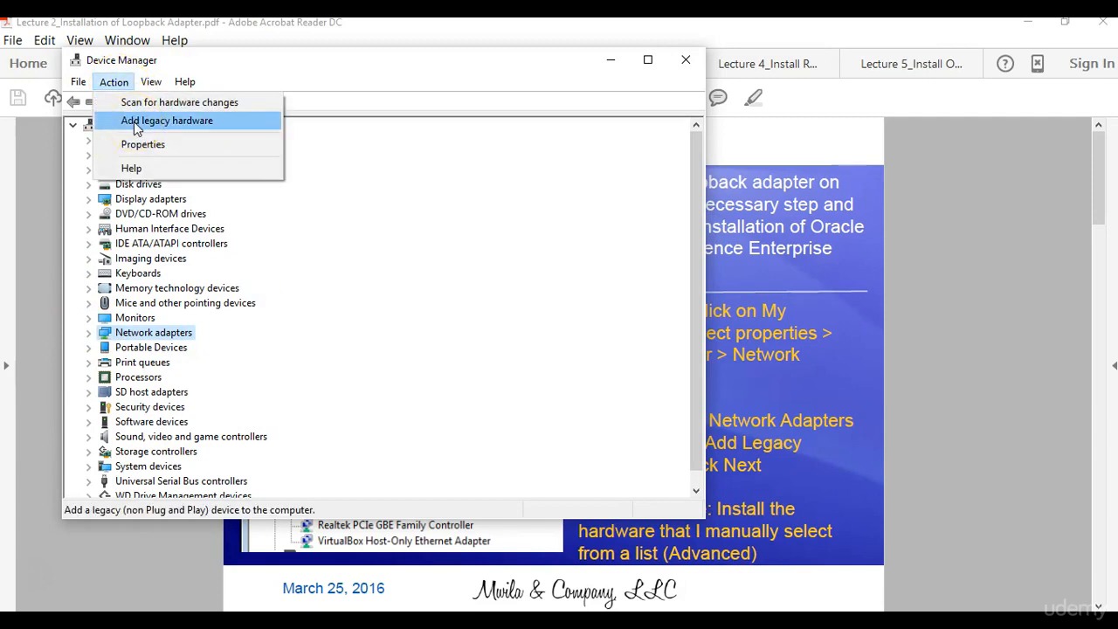
{"action": "left_click", "coordinate": [134, 122]}
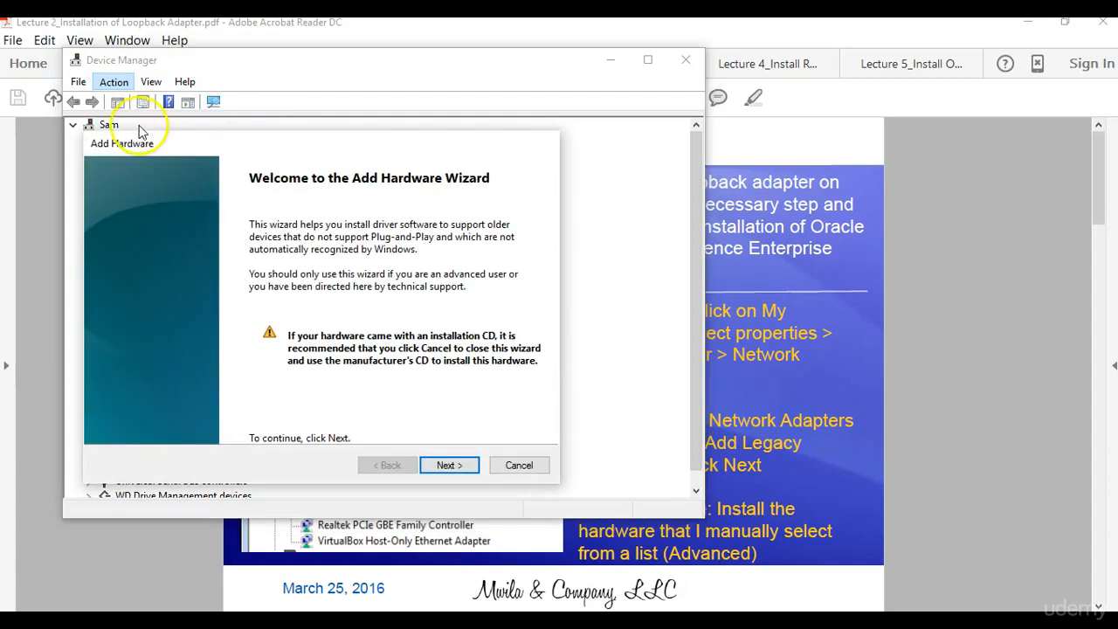
{"action": "left_click", "coordinate": [451, 468]}
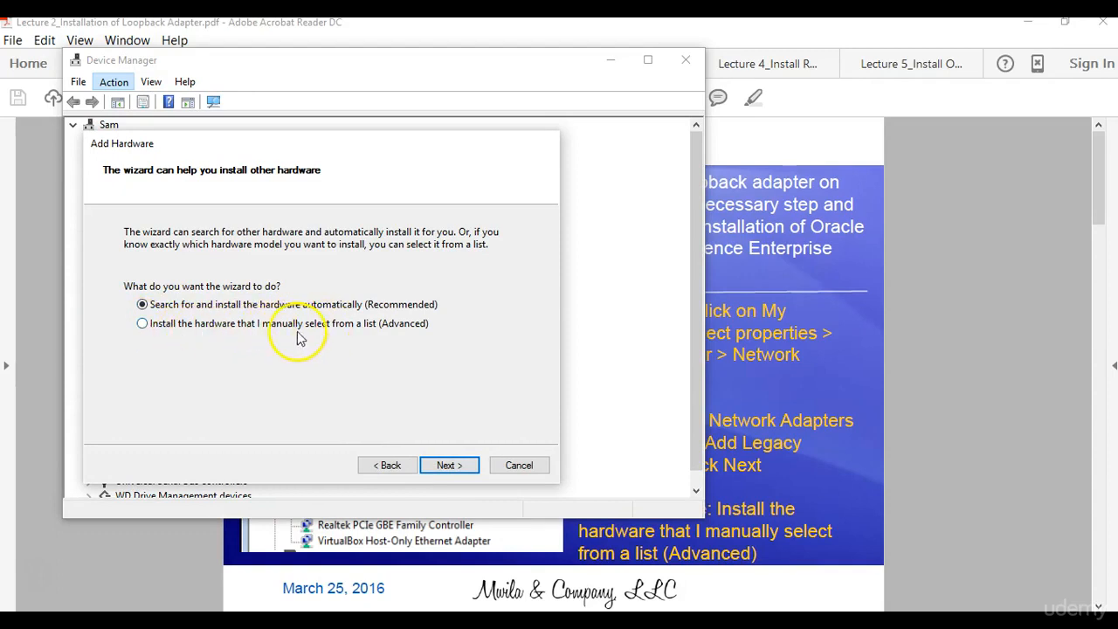
{"action": "left_click", "coordinate": [449, 467]}
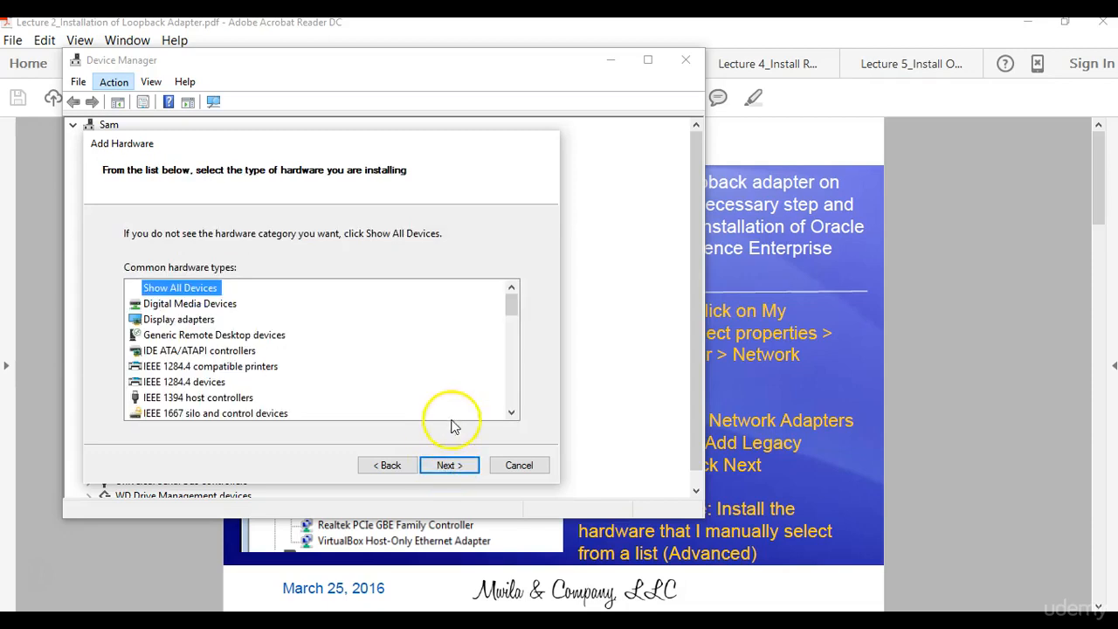
Choose Network adapters as the type of hardware to install and continue to the driver selection
{"action": "left_click", "coordinate": [511, 412]}
{"action": "left_click", "coordinate": [511, 413]}
{"action": "left_click", "coordinate": [511, 412]}
{"action": "left_click", "coordinate": [512, 413]}
{"action": "left_click", "coordinate": [511, 412]}
{"action": "left_click", "coordinate": [511, 412]}
{"action": "left_click", "coordinate": [511, 413]}
{"action": "left_click", "coordinate": [511, 412]}
{"action": "left_click", "coordinate": [511, 412]}
{"action": "left_click", "coordinate": [512, 413]}
{"action": "left_click", "coordinate": [511, 412]}
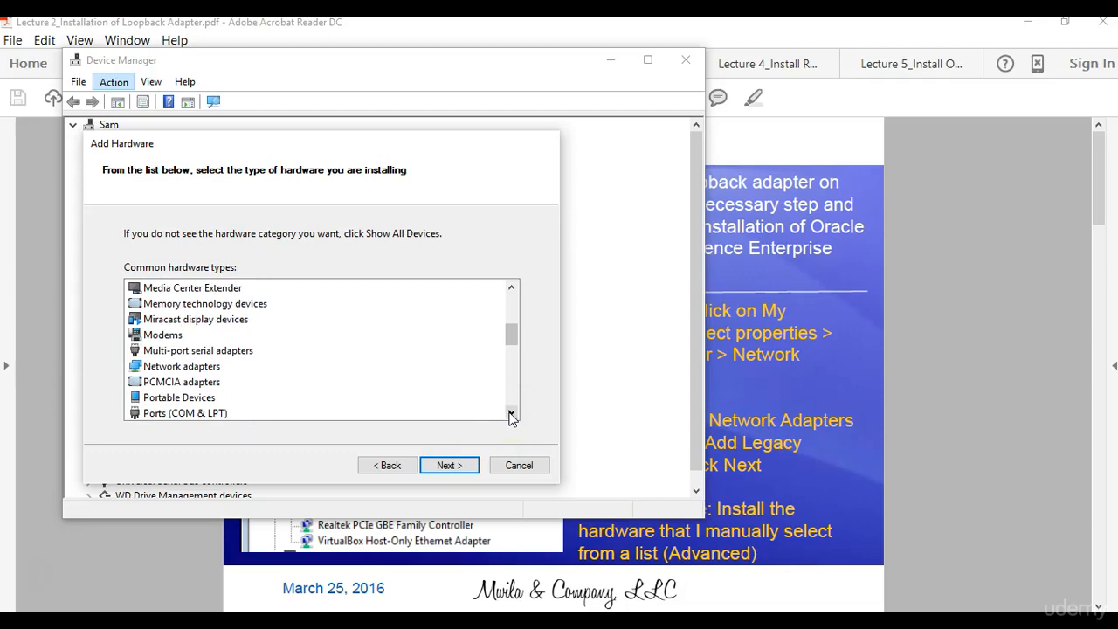
{"action": "left_click", "coordinate": [185, 368]}
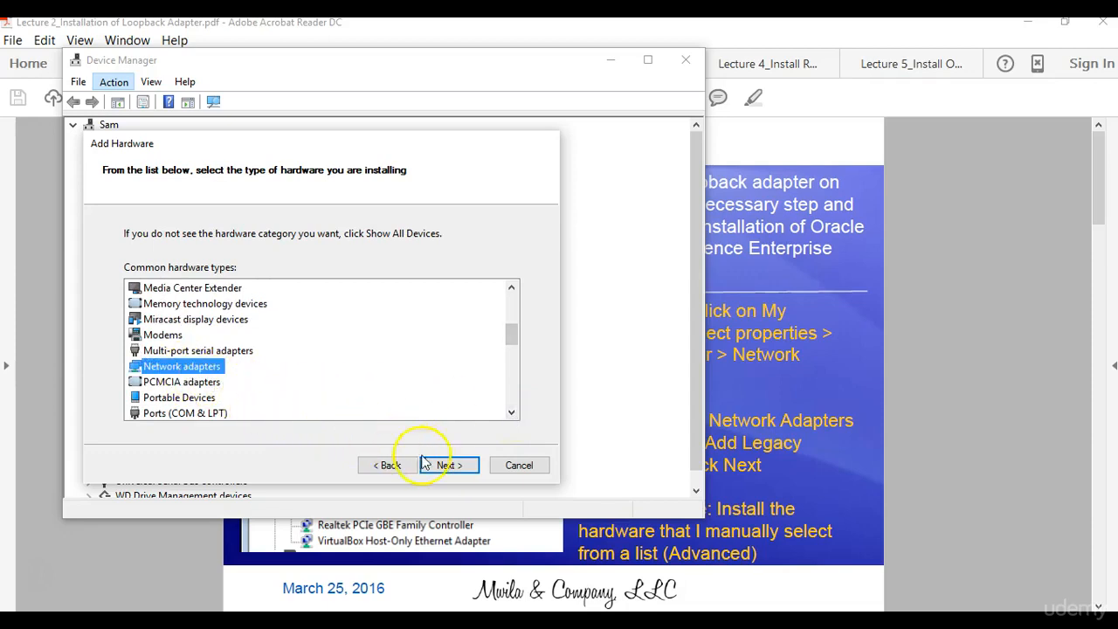
{"action": "left_click", "coordinate": [449, 467]}
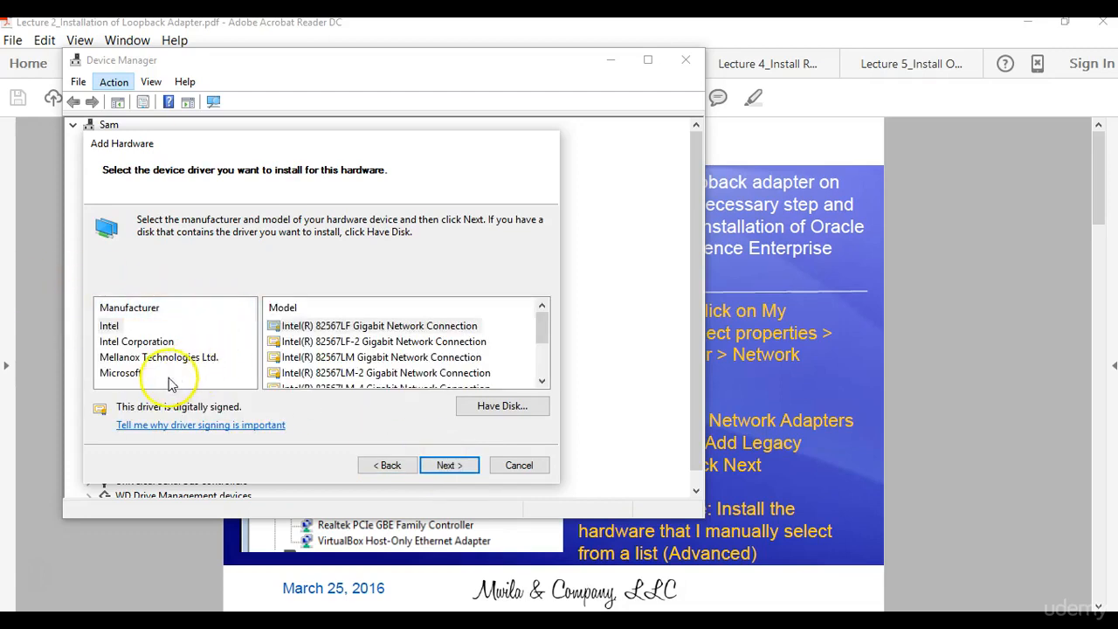
Install the Microsoft KM-TEST Loopback Adapter from the manufacturer Microsoft and finish the Add Hardware wizard
{"action": "left_click", "coordinate": [129, 374]}
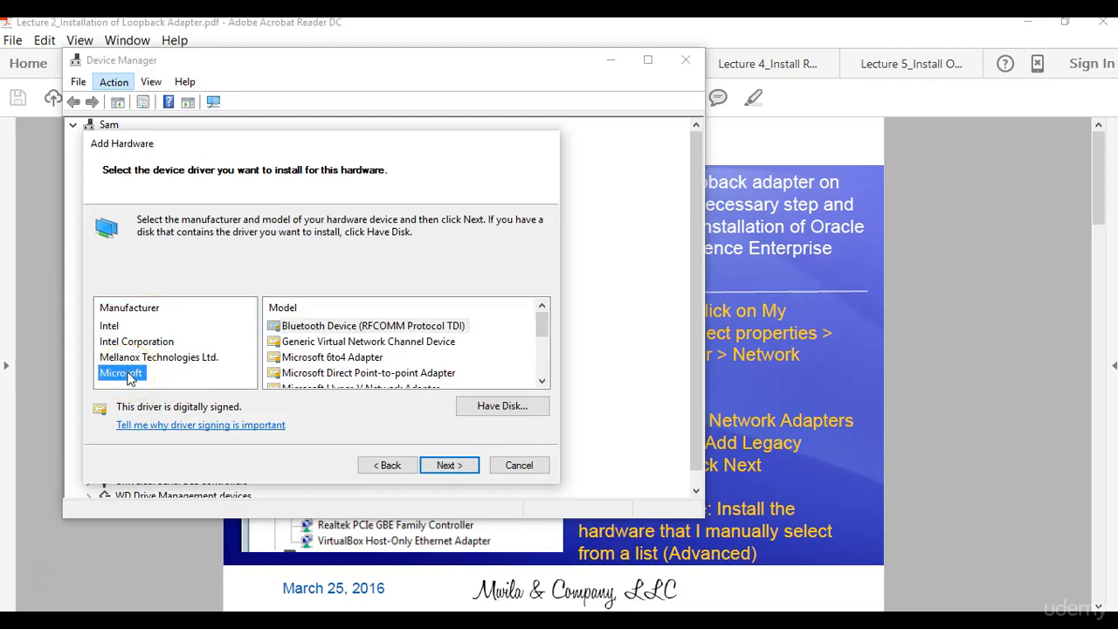
{"action": "left_click", "coordinate": [542, 383]}
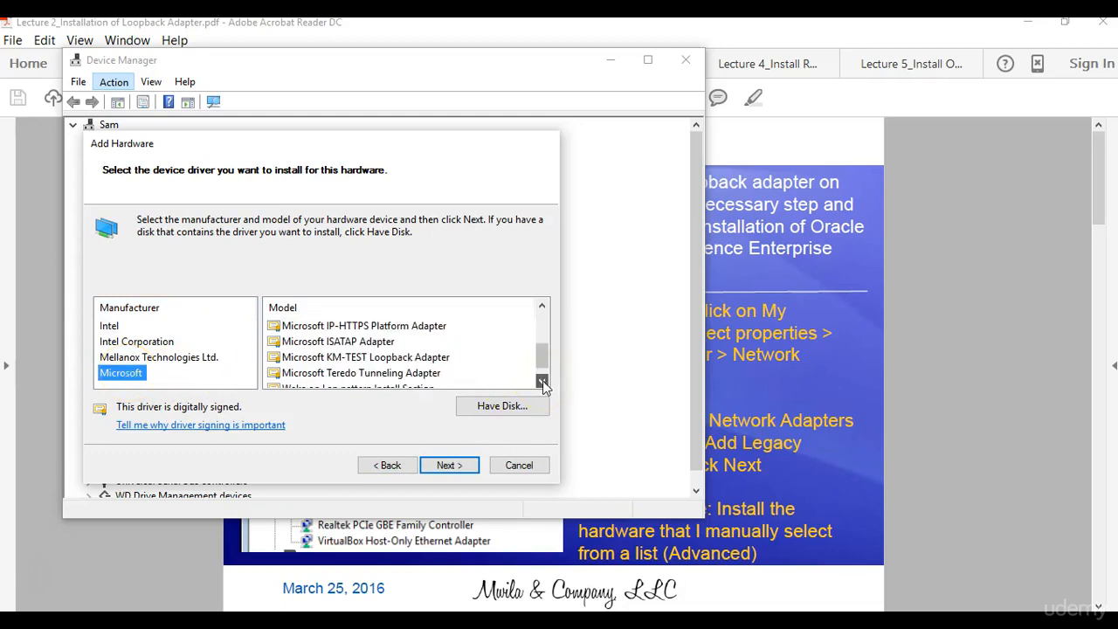
{"action": "left_click", "coordinate": [397, 359]}
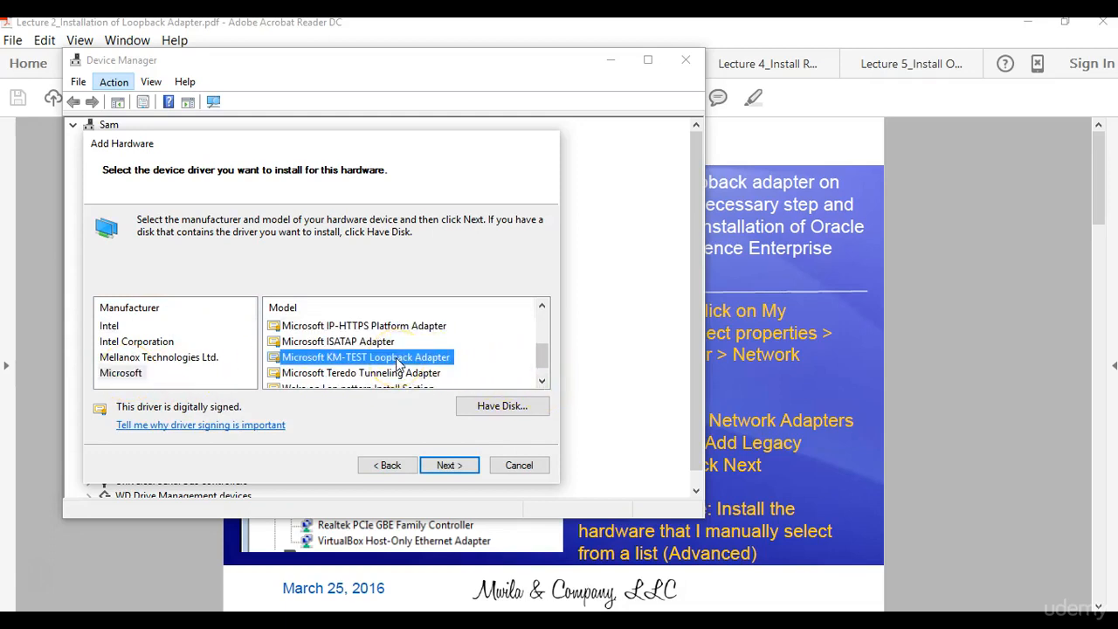
{"action": "left_click", "coordinate": [445, 464]}
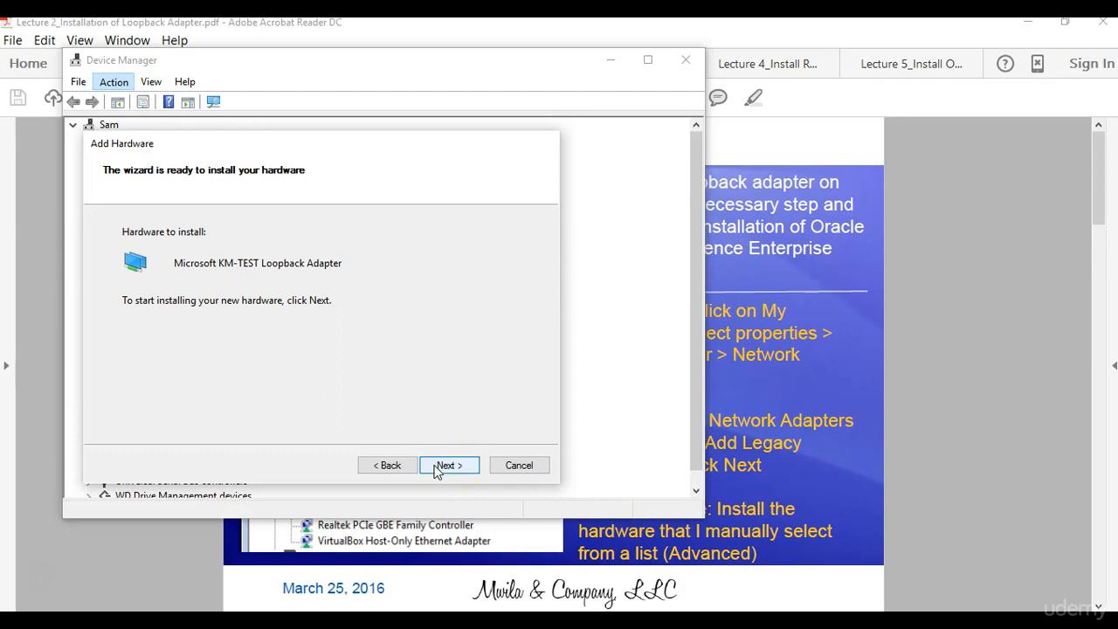
{"action": "left_click", "coordinate": [444, 466]}
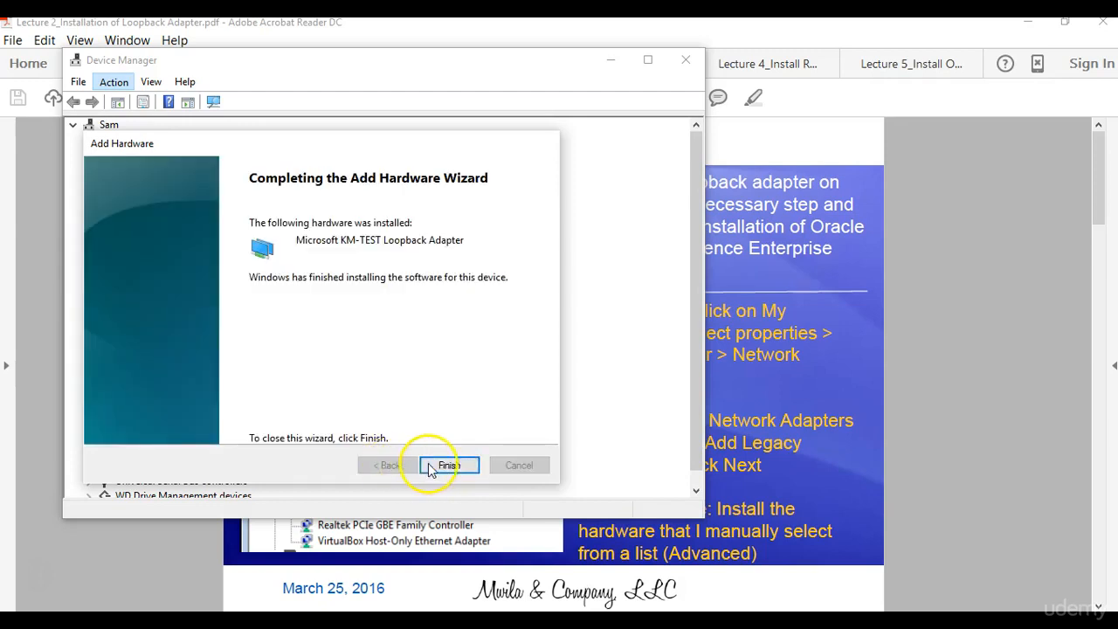
{"action": "left_click", "coordinate": [446, 464]}
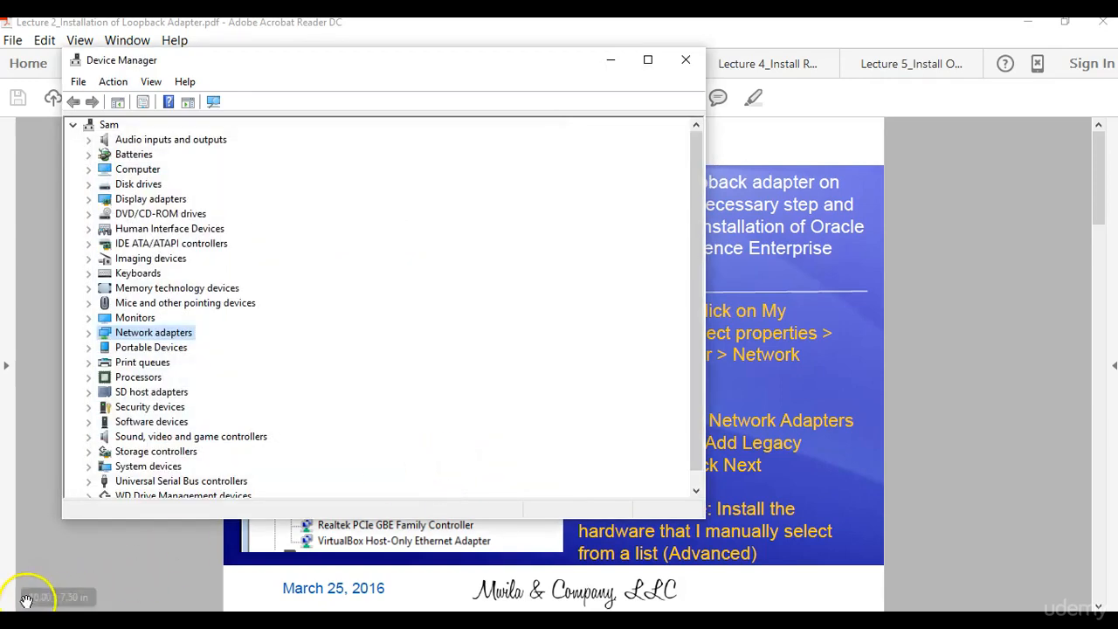
Check the devices listed under Network adapters for the loopback adapter, and close Device Manager
{"action": "left_click", "coordinate": [498, 417]}
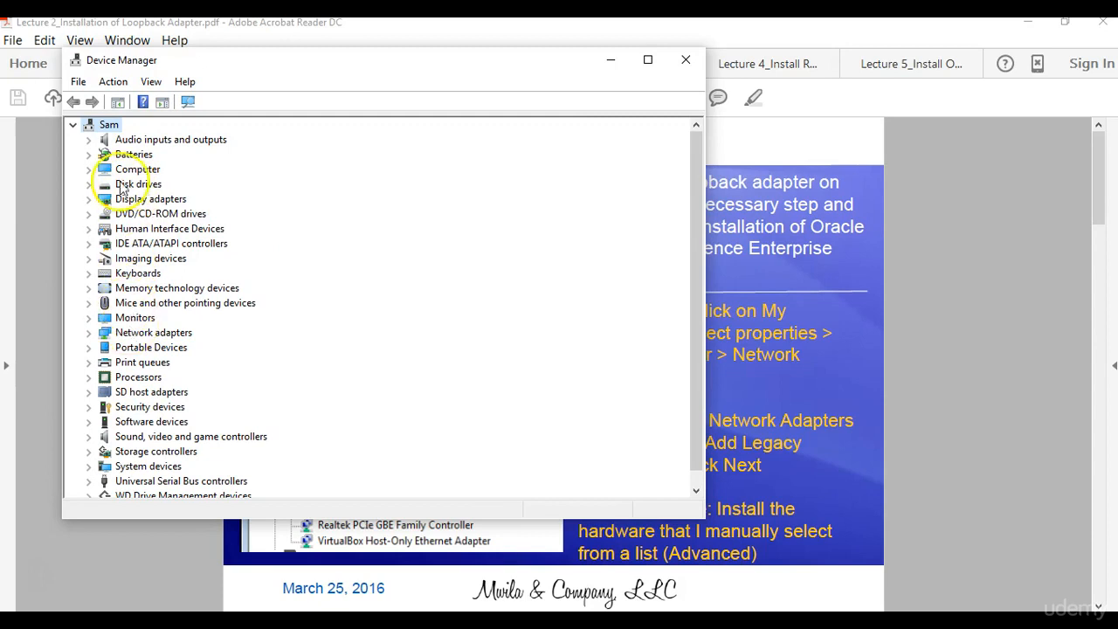
{"action": "left_click", "coordinate": [88, 333]}
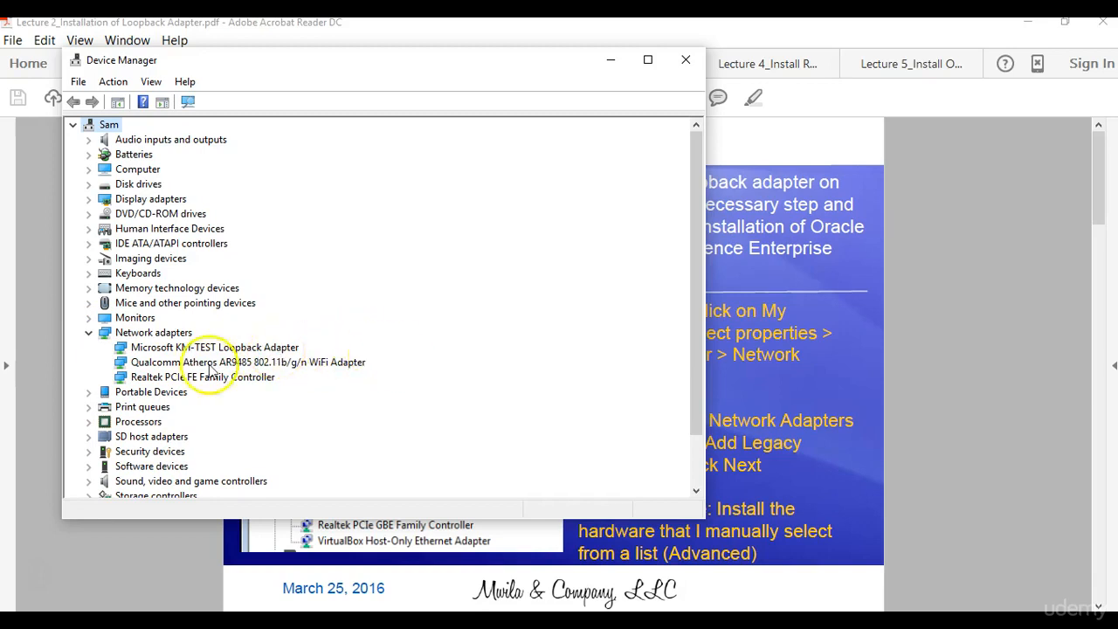
{"action": "left_click", "coordinate": [88, 332]}
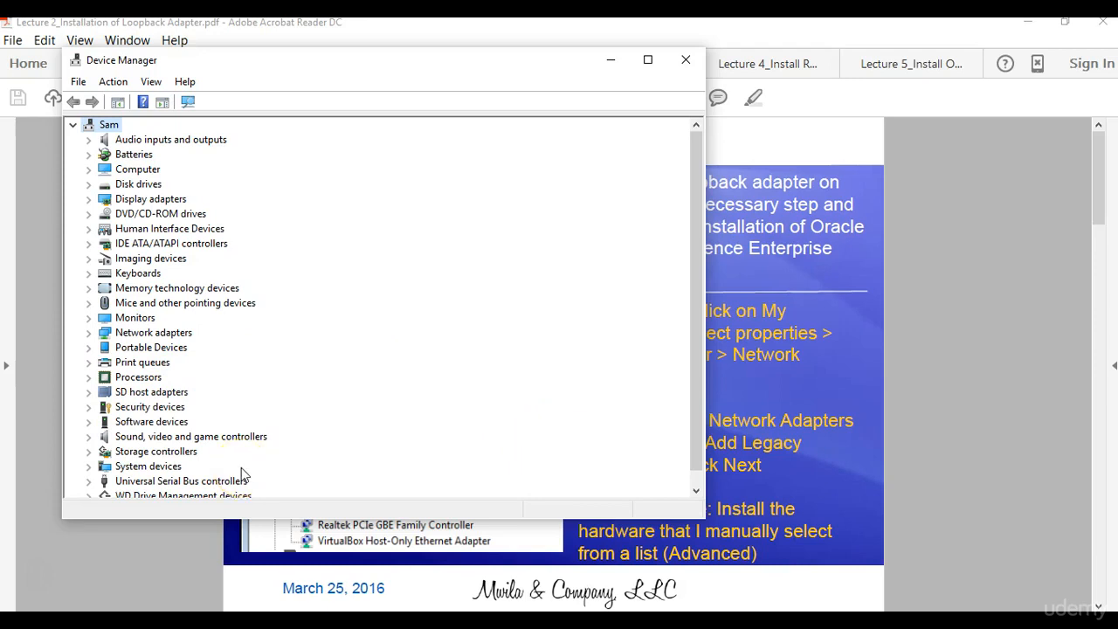
{"action": "left_click", "coordinate": [677, 65]}
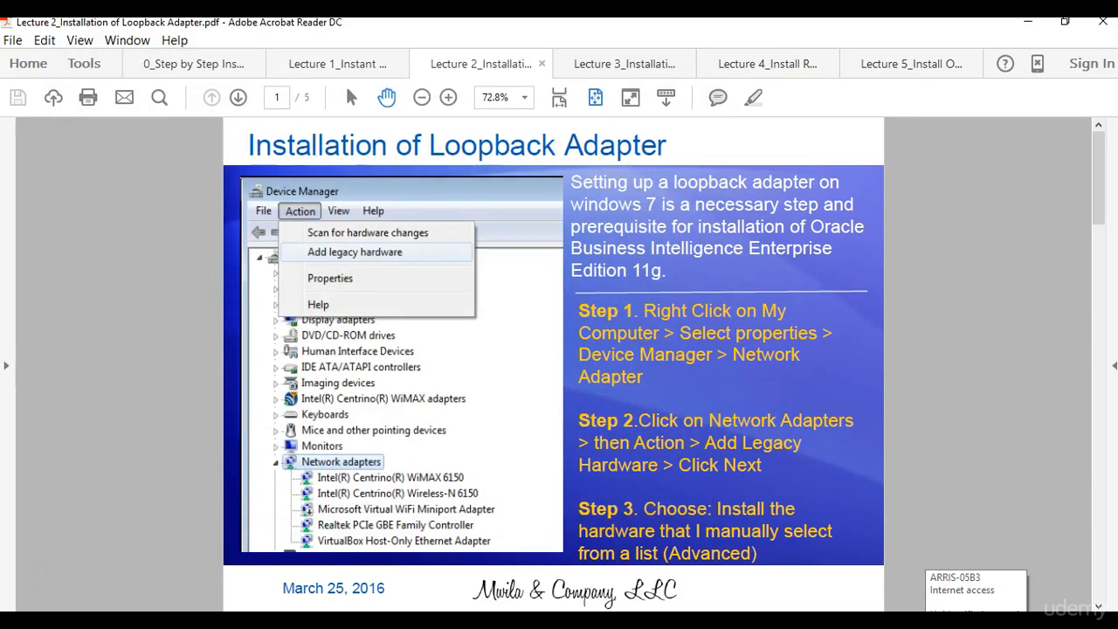
Go to the adapter settings in Network and Sharing Center and open the properties of the Ethernet 2 loopback connection
{"action": "right_click", "coordinate": [977, 622]}
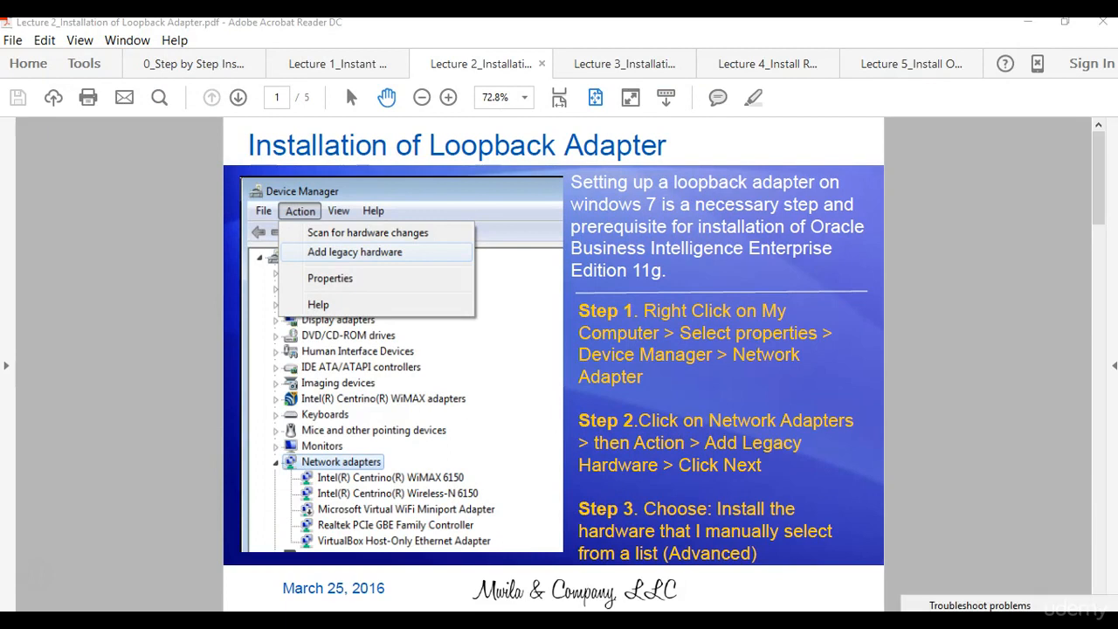
{"action": "left_click", "coordinate": [987, 623]}
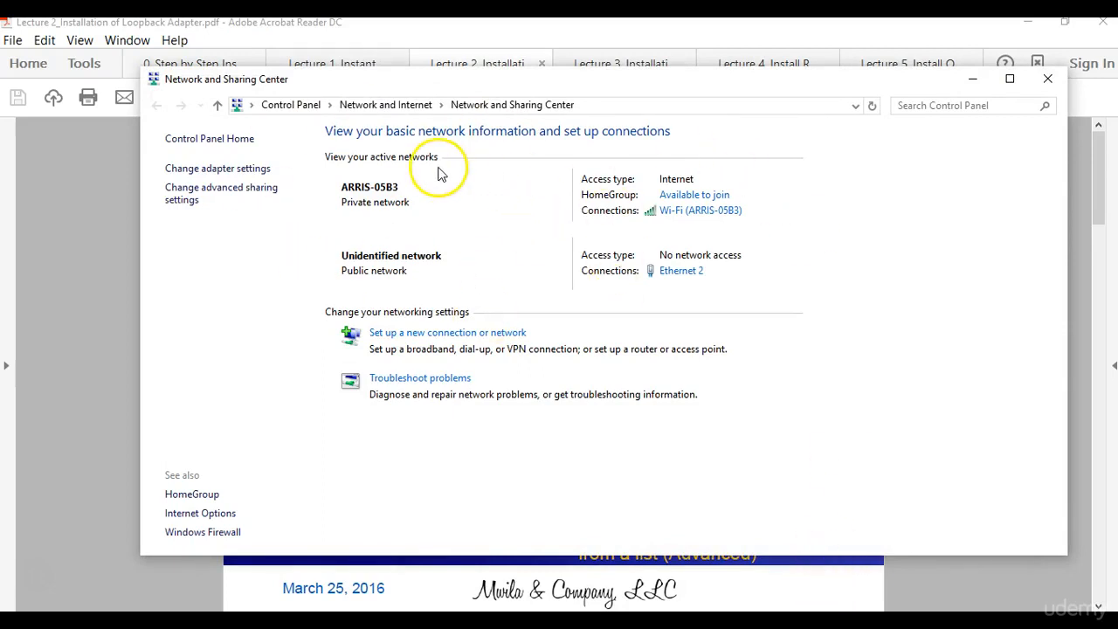
{"action": "left_click", "coordinate": [206, 171]}
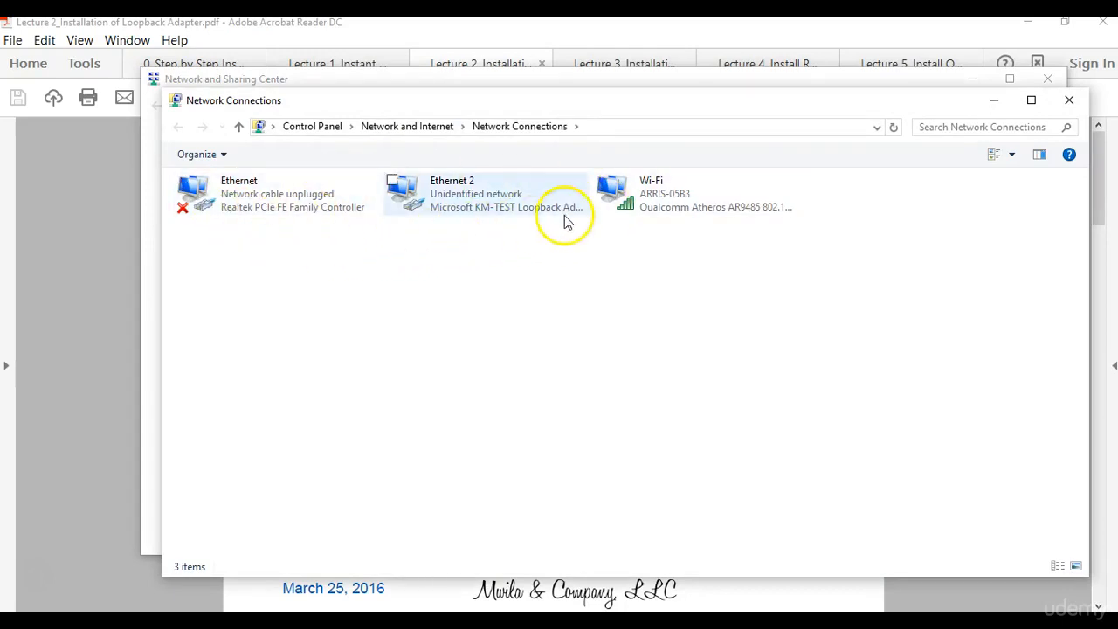
{"action": "left_click", "coordinate": [489, 208]}
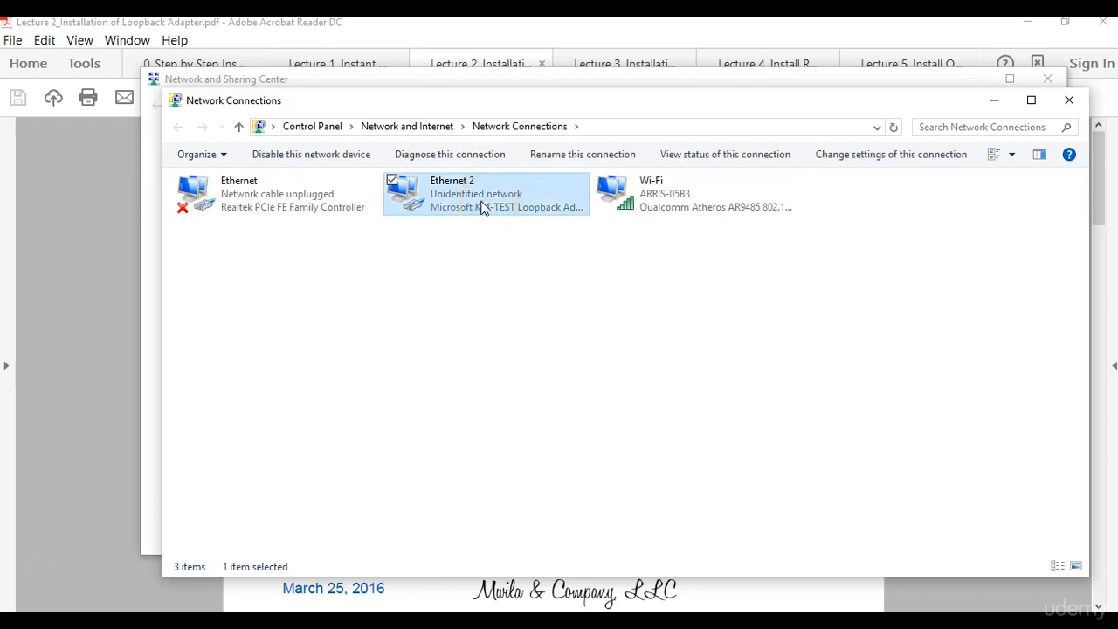
{"action": "right_click", "coordinate": [483, 207]}
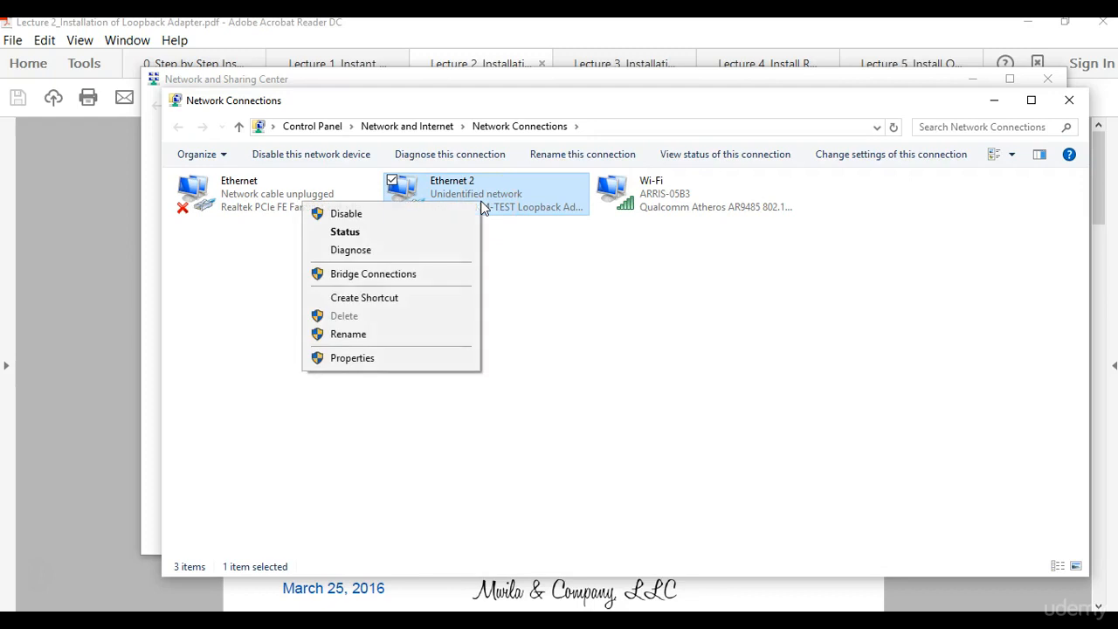
{"action": "left_click", "coordinate": [382, 361]}
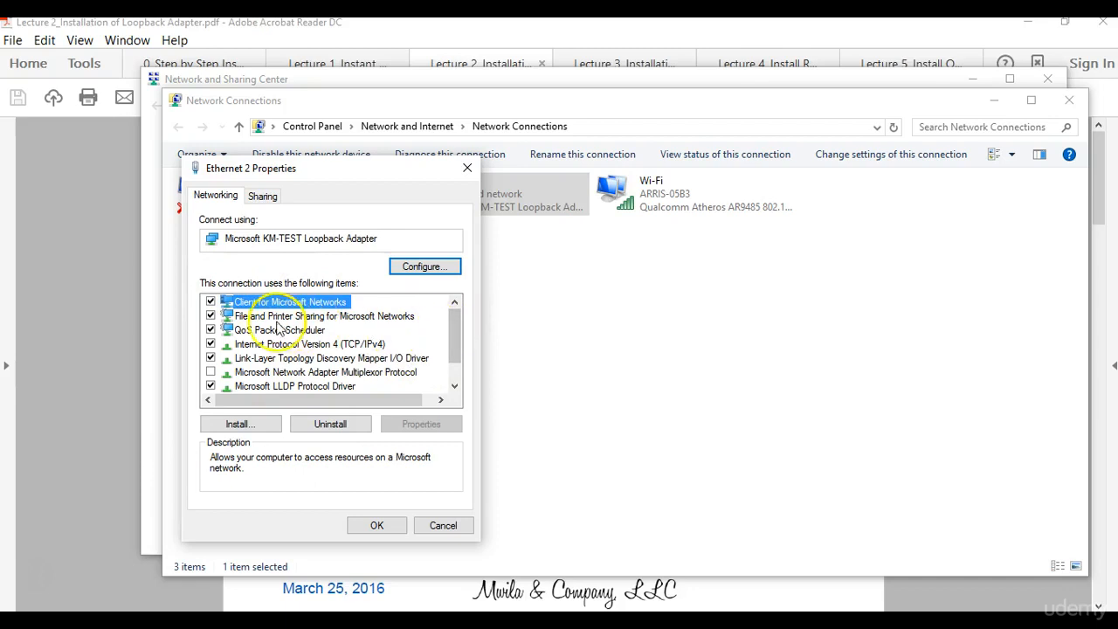
Disable Client for Microsoft Networks, File and Printer Sharing, QoS Packet Scheduler, Microsoft LLDP Protocol Driver and both Link-Layer Topology Discovery items for Ethernet 2
{"action": "left_click", "coordinate": [210, 315]}
{"action": "left_click", "coordinate": [211, 330]}
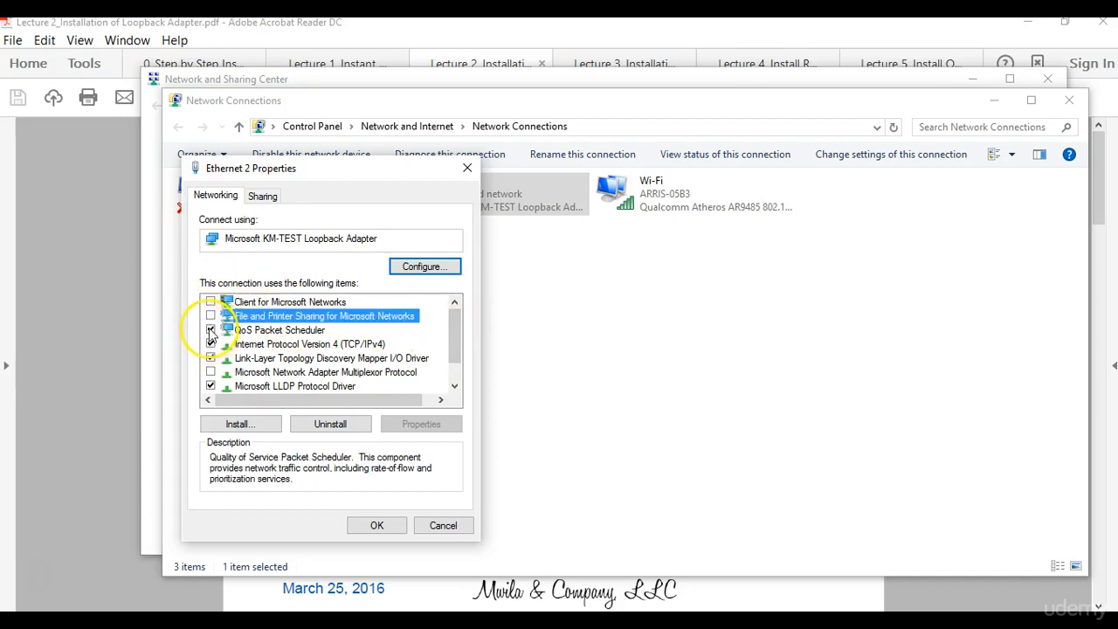
{"action": "left_click", "coordinate": [211, 359]}
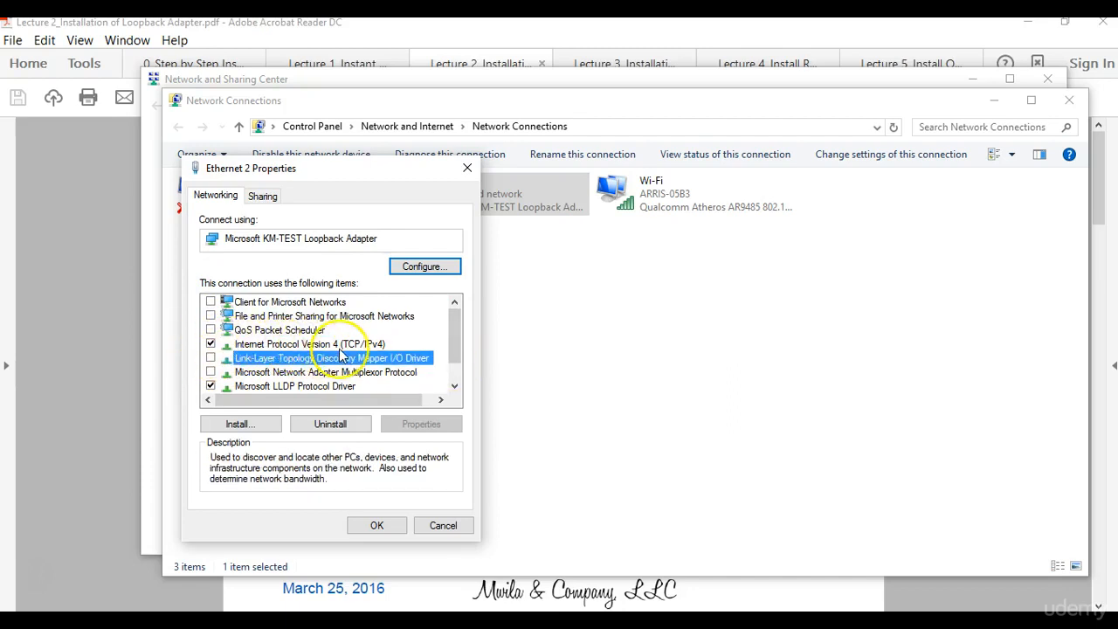
{"action": "scroll", "coordinate": [314, 371], "scroll_direction": "down", "scroll_amount": 1}
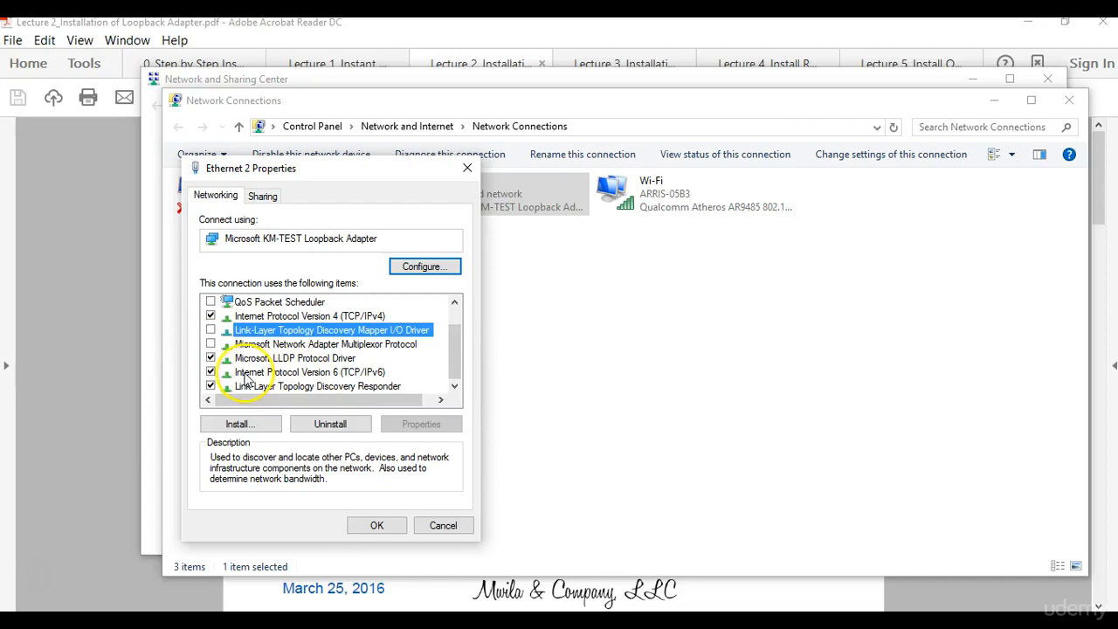
{"action": "left_click", "coordinate": [211, 358]}
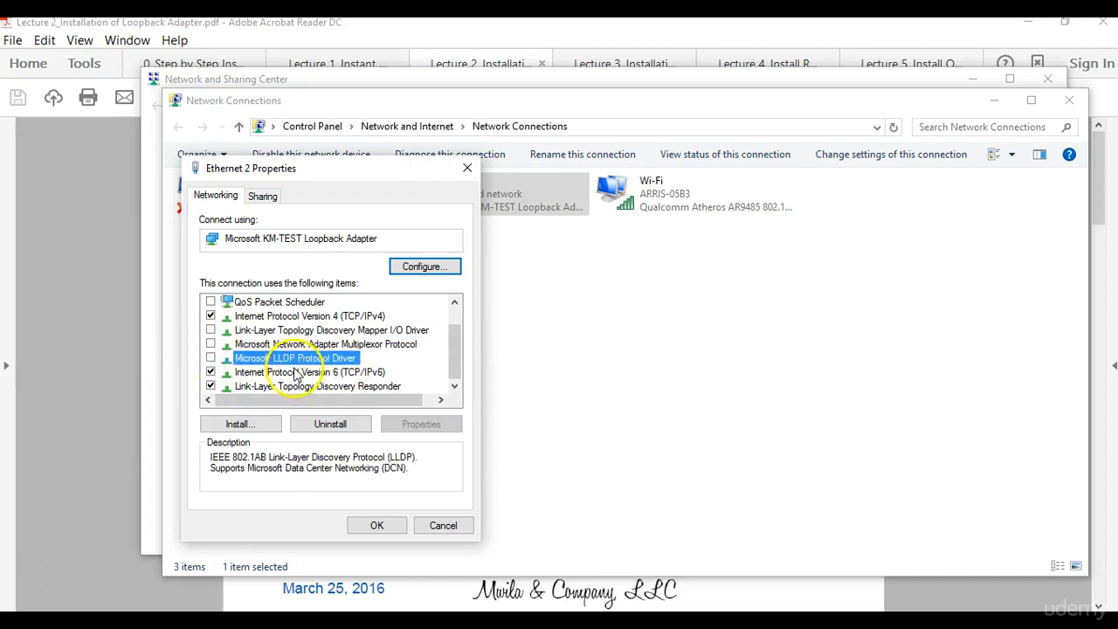
{"action": "left_click", "coordinate": [211, 387]}
{"action": "left_click", "coordinate": [210, 386]}
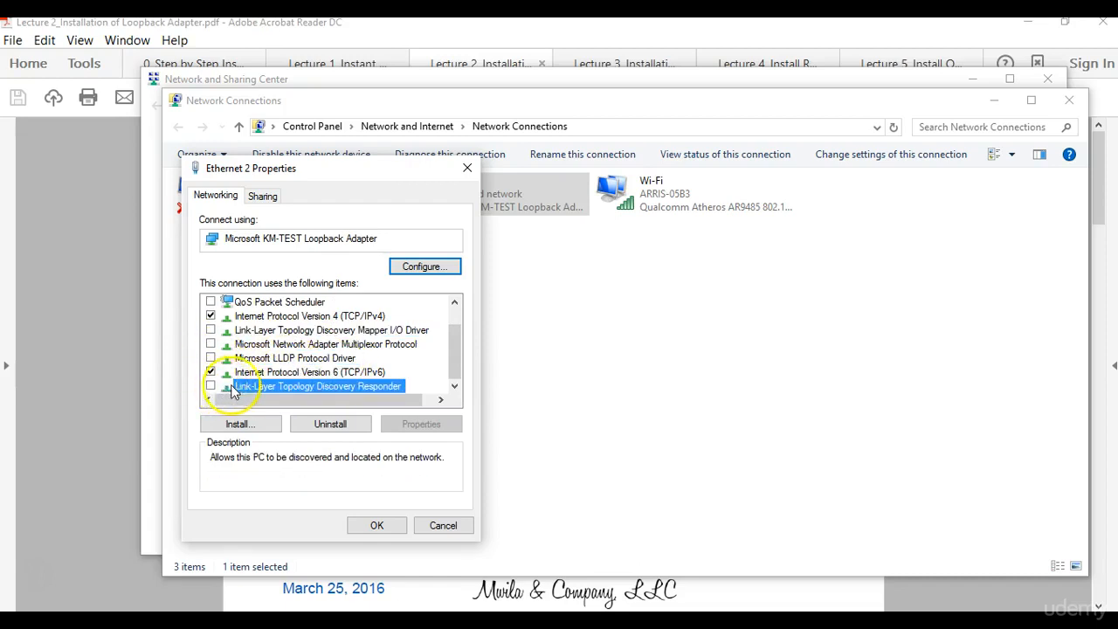
Open the Internet Protocol Version 4 (TCP/IPv4) properties of Ethernet 2 and assign the static IP address 10.10.10.10
{"action": "left_click", "coordinate": [309, 318]}
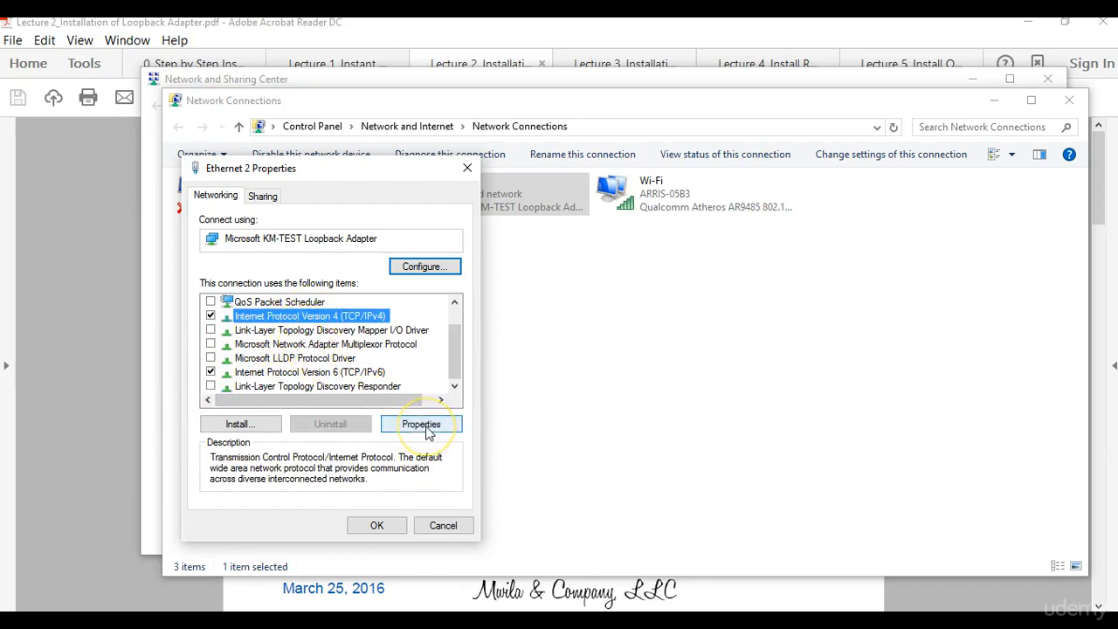
{"action": "left_click", "coordinate": [427, 428]}
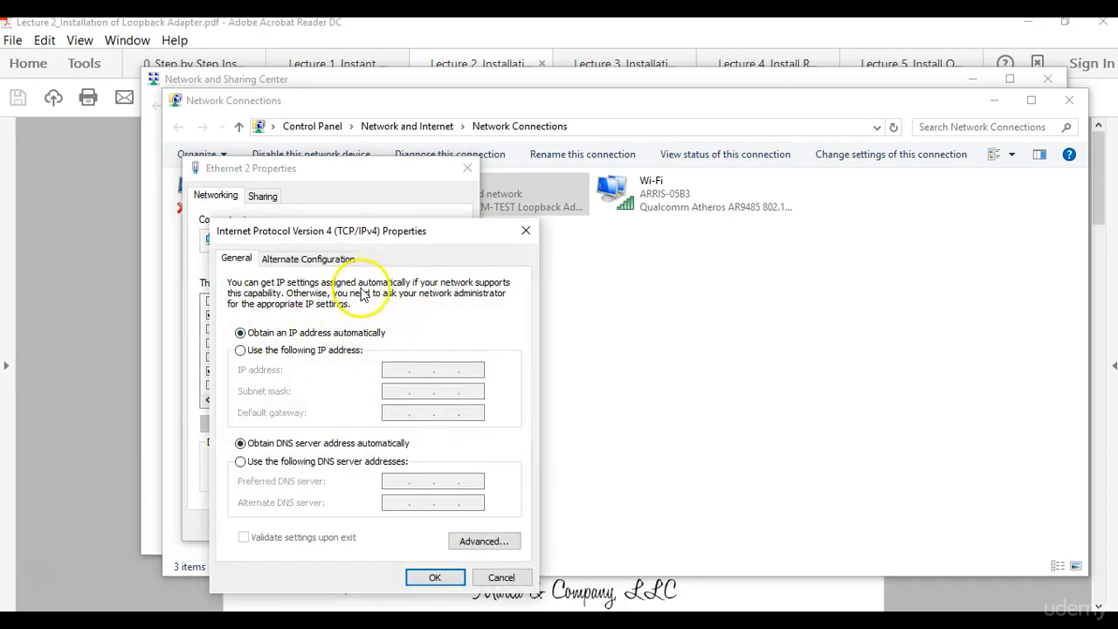
{"action": "left_click", "coordinate": [240, 350]}
{"action": "left_click", "coordinate": [399, 370]}
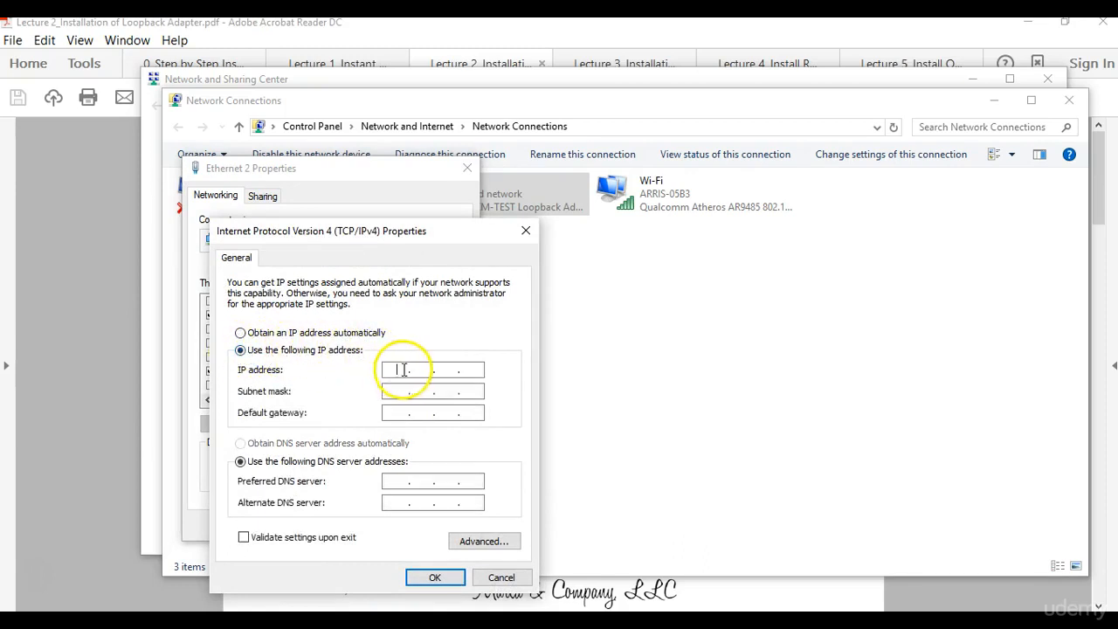
{"action": "type", "text": "10 . 10 . 10 . 10"}
Set the subnet mask to 255.255.255.0, leave the manually specified DNS servers blank, and apply and close the Ethernet 2 properties
{"action": "left_click", "coordinate": [394, 391]}
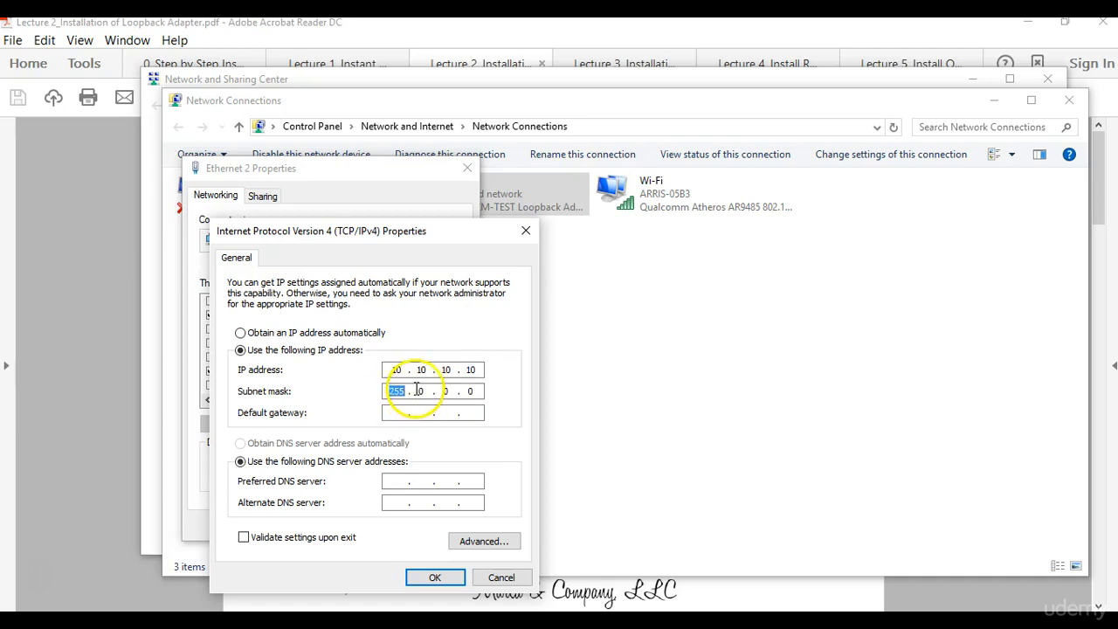
{"action": "left_click", "coordinate": [419, 391]}
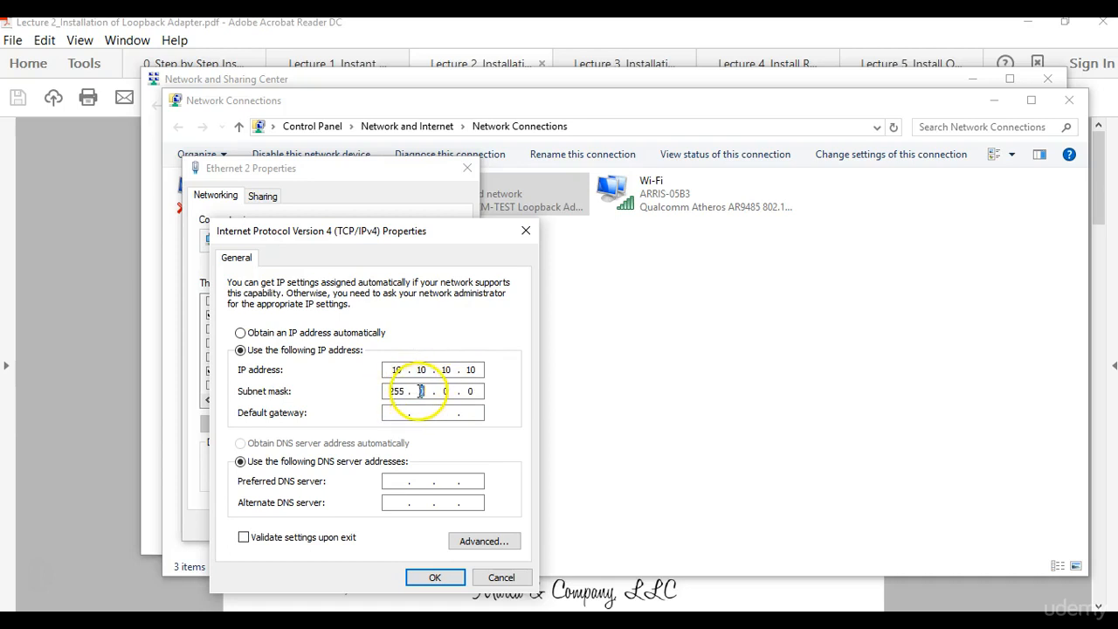
{"action": "type", "text": "255 . 255 . 255"}
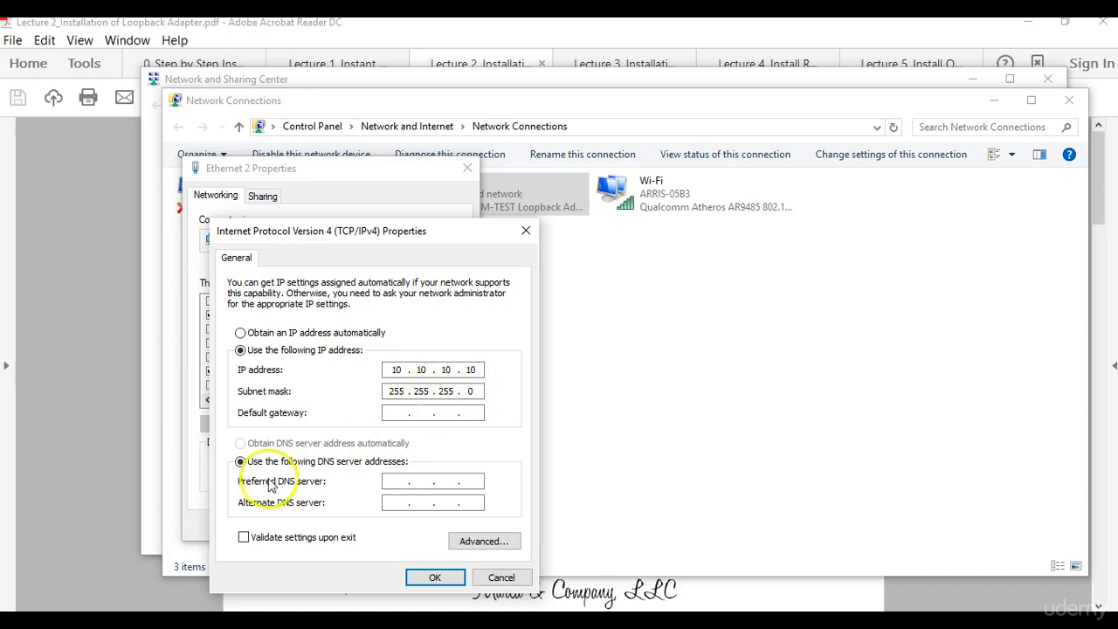
{"action": "left_click", "coordinate": [242, 463]}
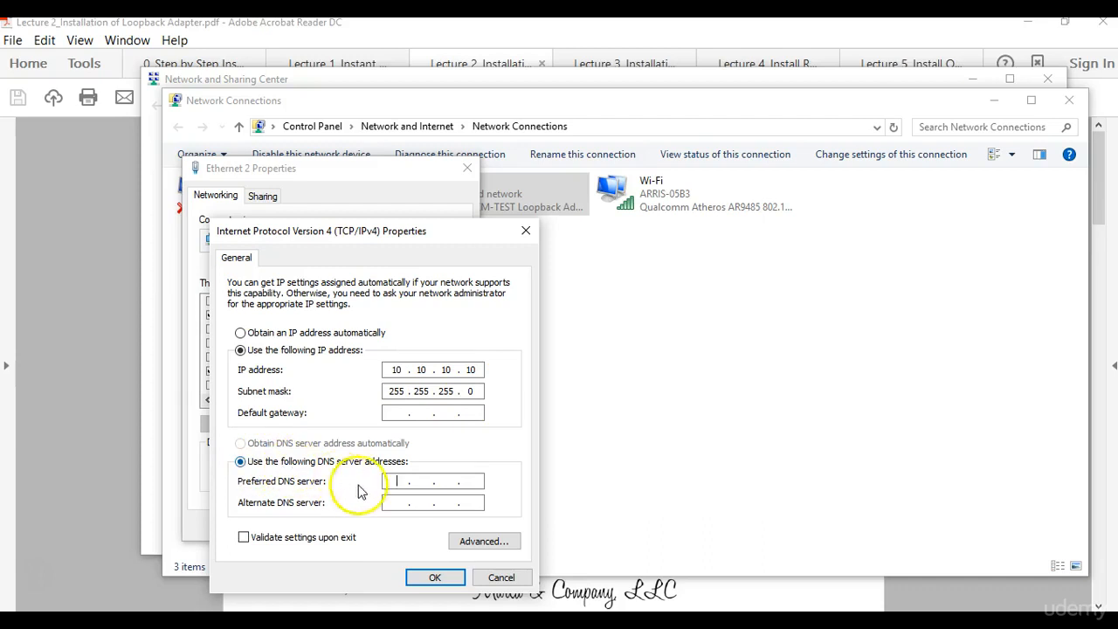
{"action": "left_click", "coordinate": [435, 578]}
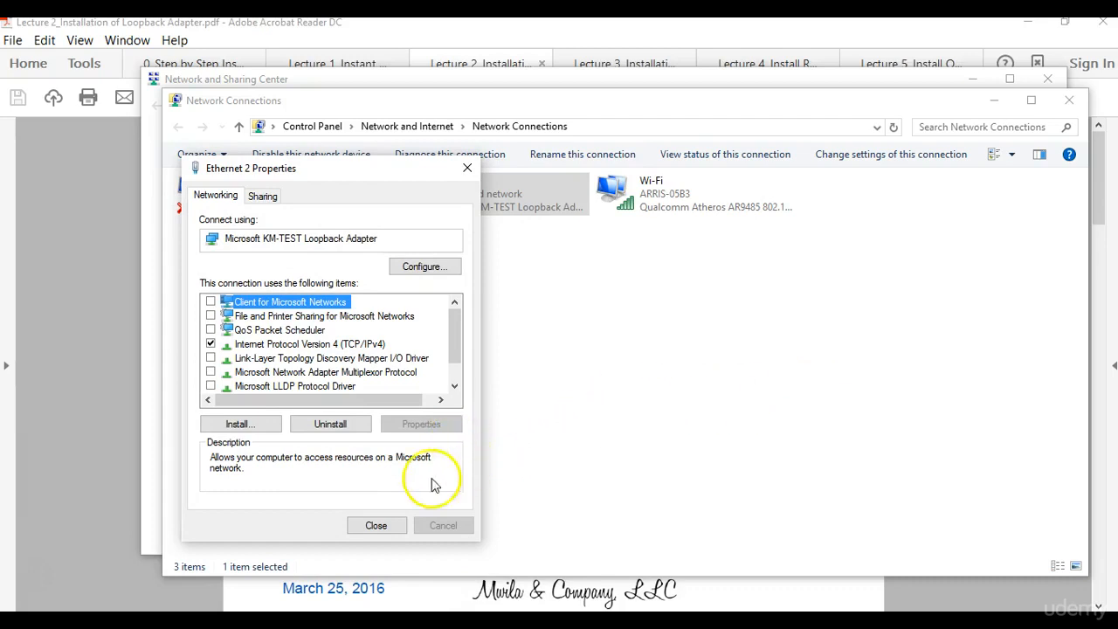
{"action": "left_click", "coordinate": [374, 528]}
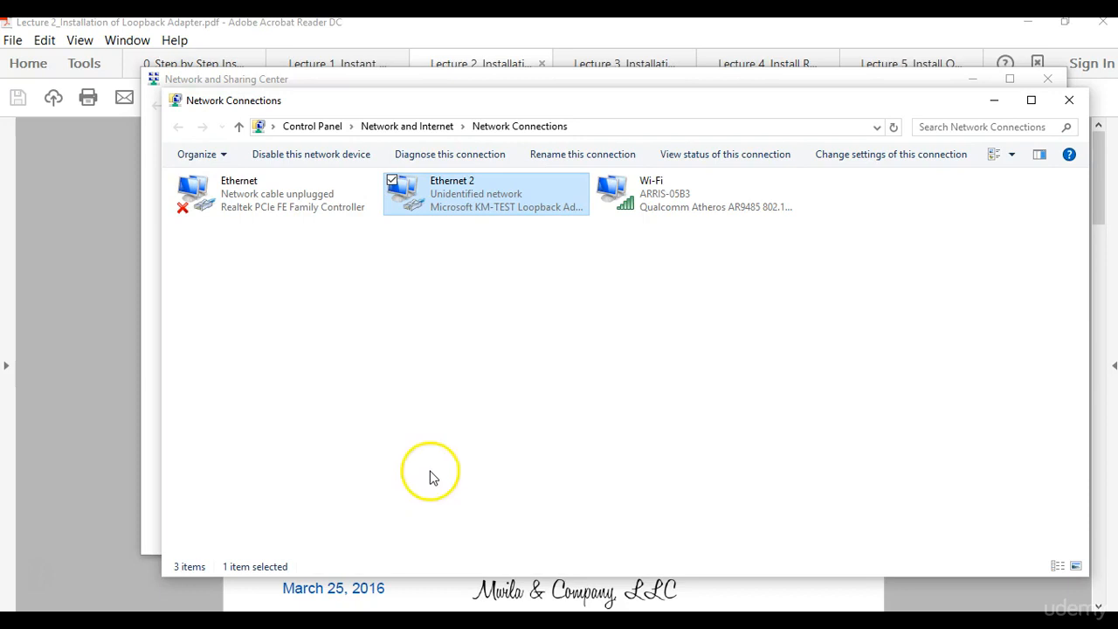
Switch to File Explorer and open the Windows folder on the C: drive
{"action": "left_click", "coordinate": [349, 620]}
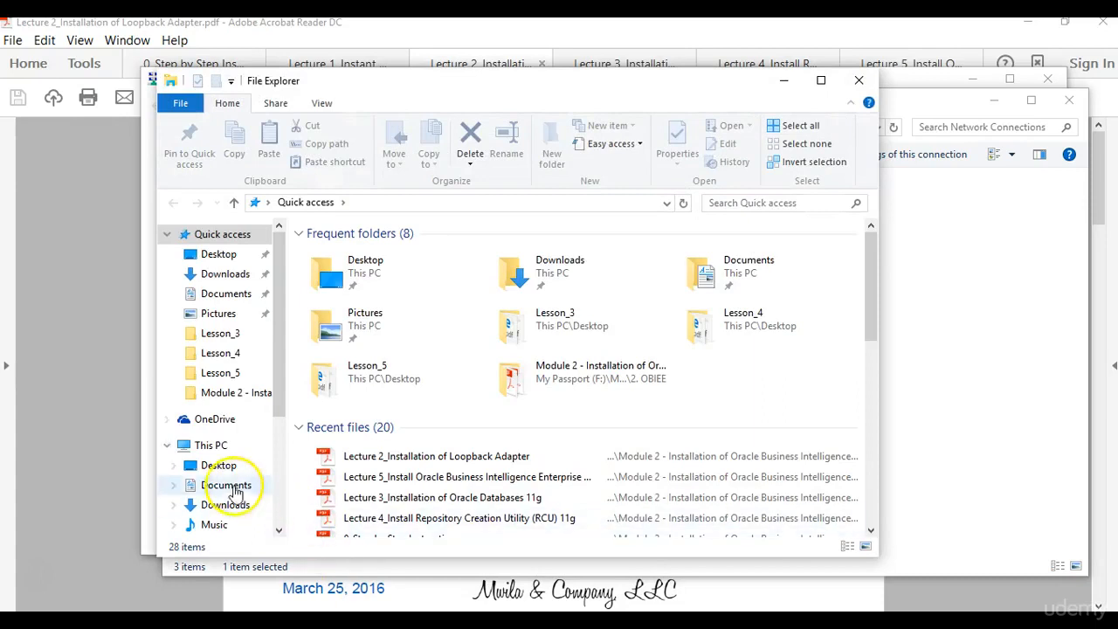
{"action": "left_click", "coordinate": [210, 445]}
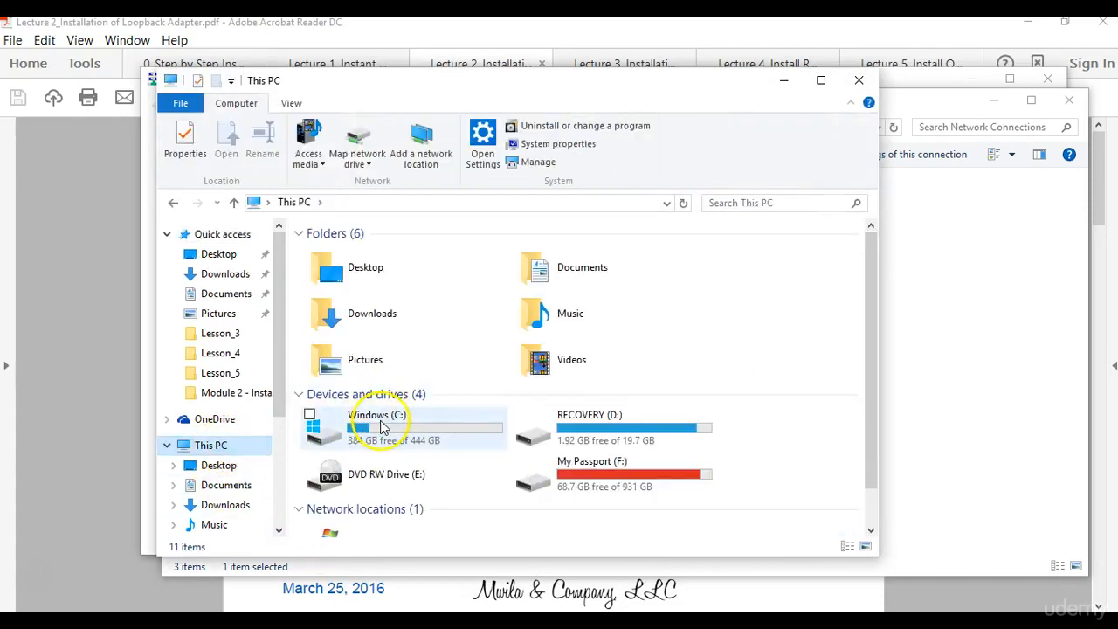
{"action": "double_click", "coordinate": [384, 425]}
{"action": "scroll", "coordinate": [393, 374], "scroll_direction": "down", "scroll_amount": 2}
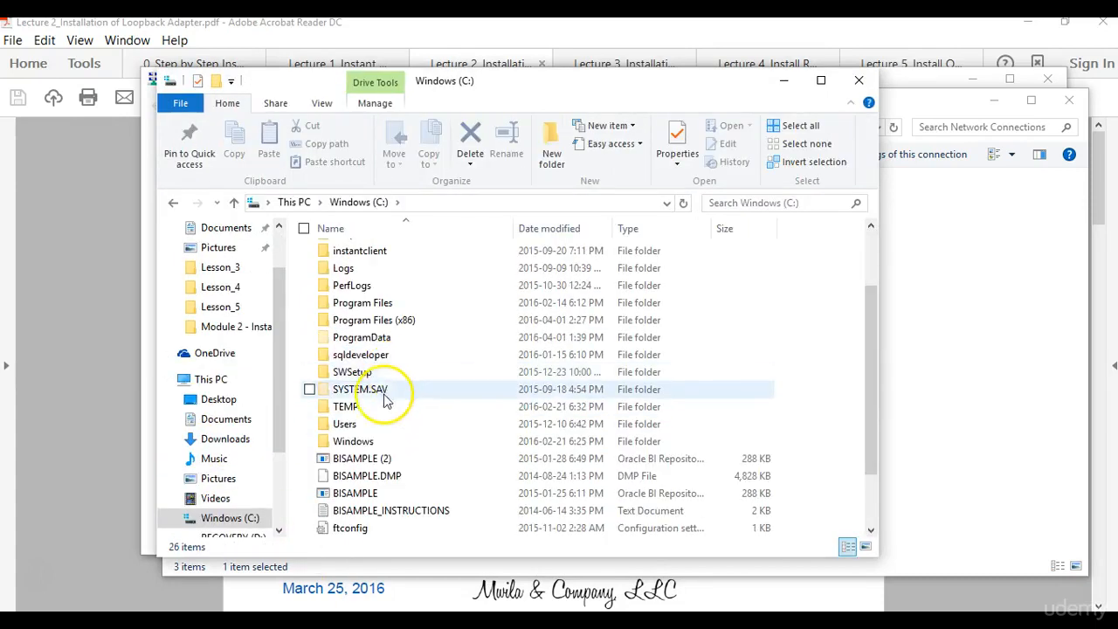
{"action": "double_click", "coordinate": [352, 444]}
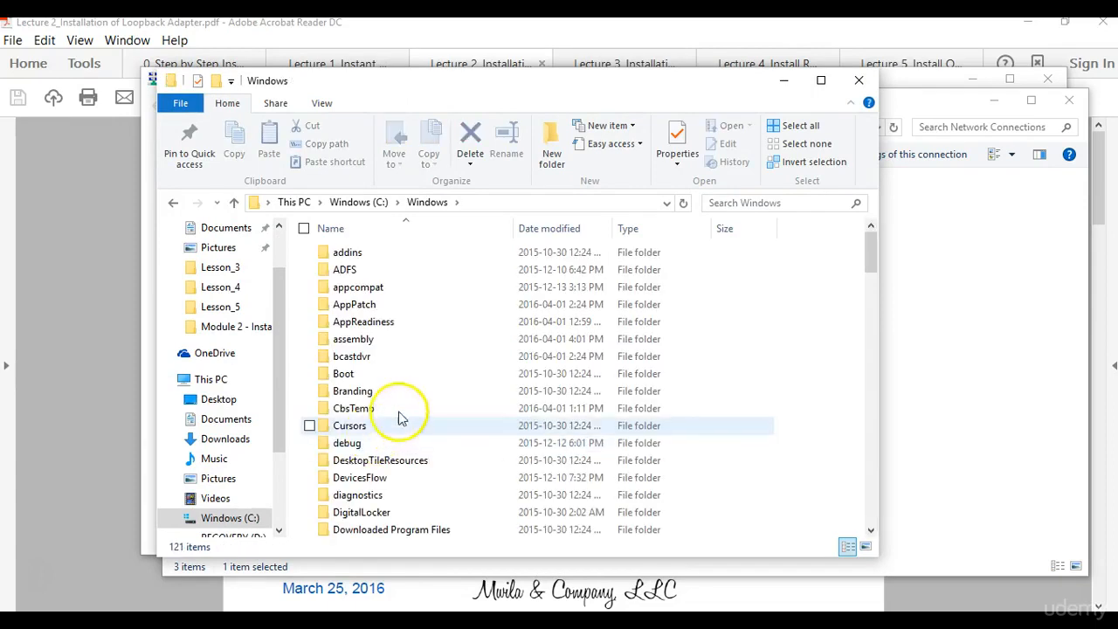
Go from the Windows folder into System32\drivers\etc
{"action": "scroll", "coordinate": [412, 403], "scroll_direction": "down", "scroll_amount": 1}
{"action": "scroll", "coordinate": [412, 404], "scroll_direction": "down", "scroll_amount": 1}
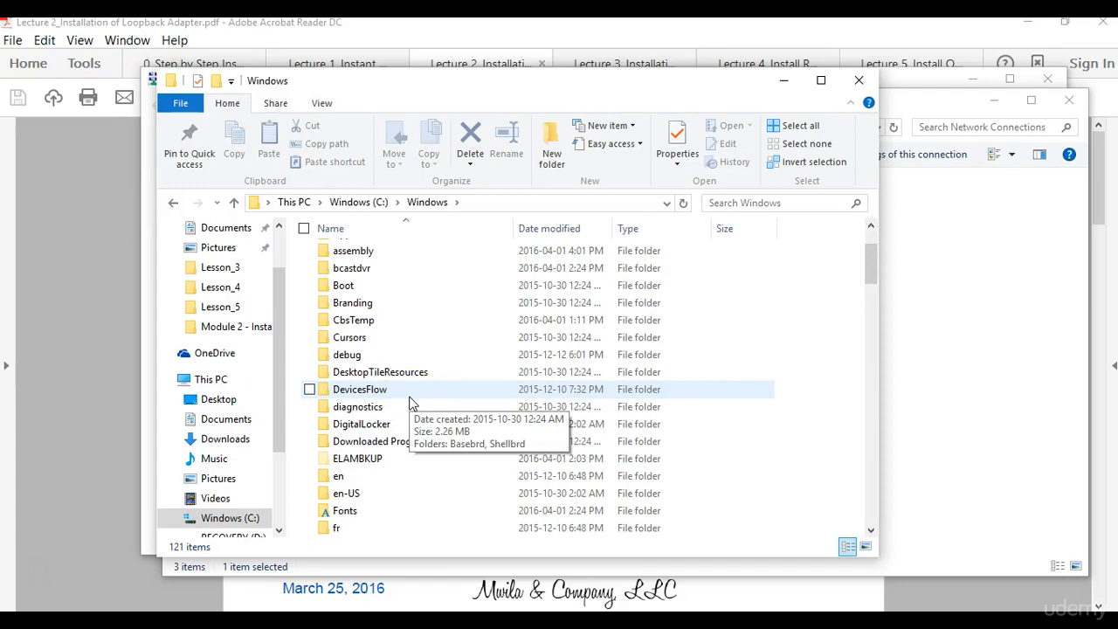
{"action": "scroll", "coordinate": [410, 400], "scroll_direction": "down", "scroll_amount": 14}
{"action": "double_click", "coordinate": [367, 458]}
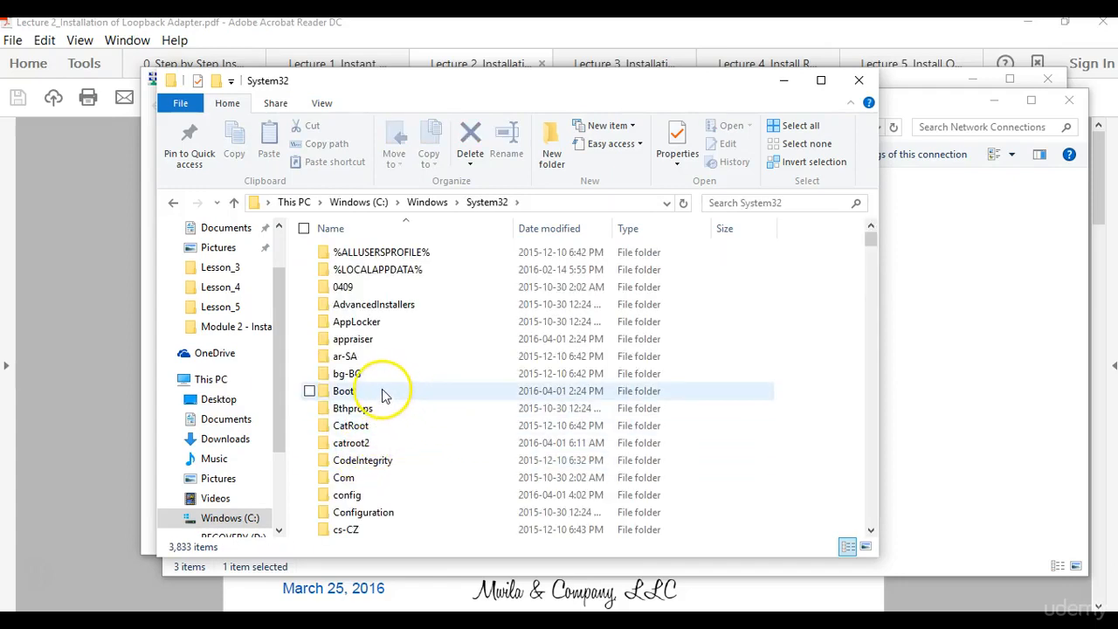
{"action": "scroll", "coordinate": [387, 399], "scroll_direction": "down", "scroll_amount": 3}
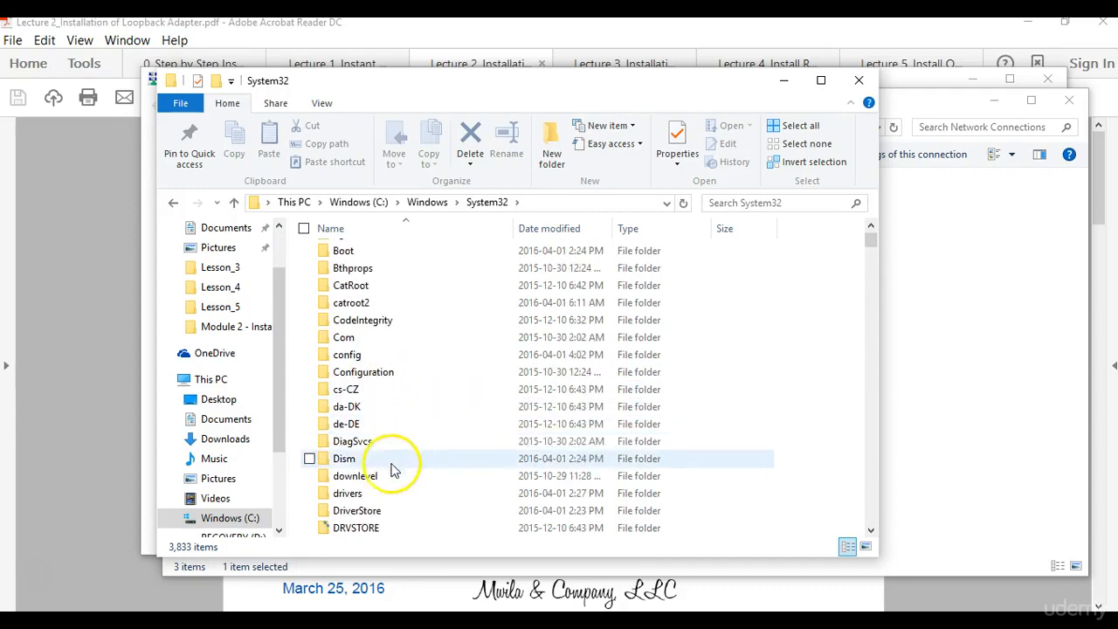
{"action": "scroll", "coordinate": [375, 463], "scroll_direction": "down", "scroll_amount": 1}
{"action": "double_click", "coordinate": [352, 444]}
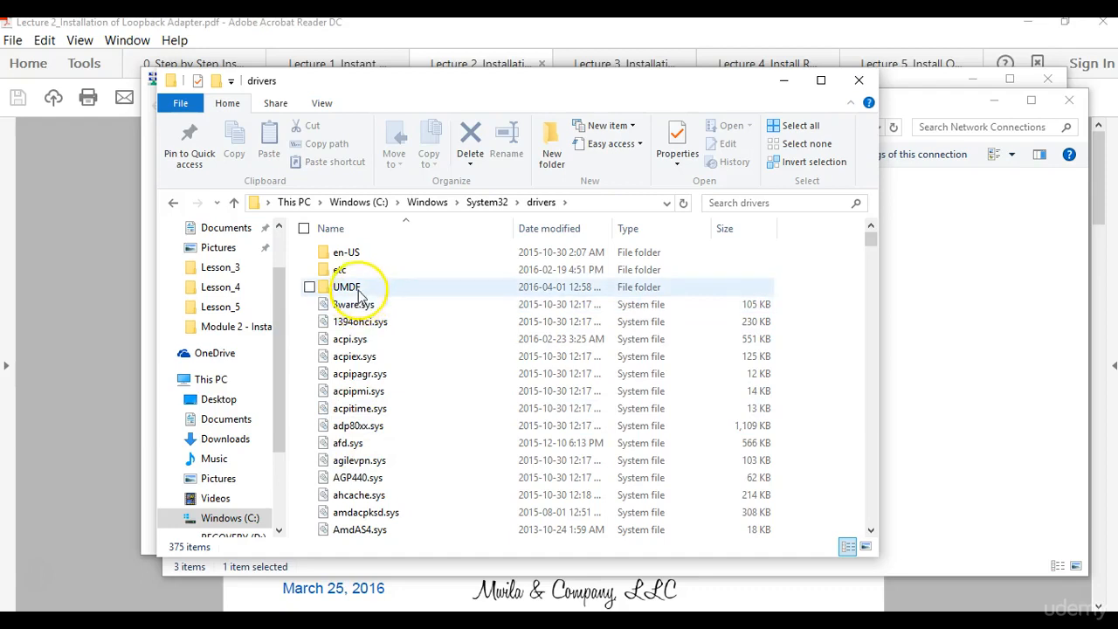
{"action": "double_click", "coordinate": [340, 270]}
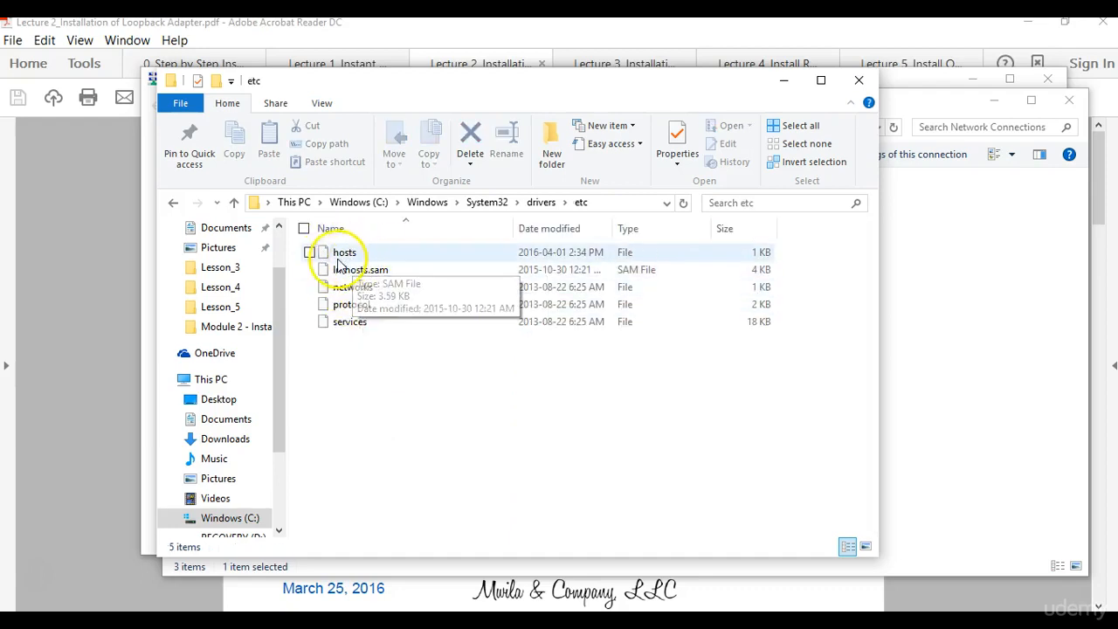
Copy the hosts file from the etc folder and paste it onto the Desktop
{"action": "left_click", "coordinate": [343, 253]}
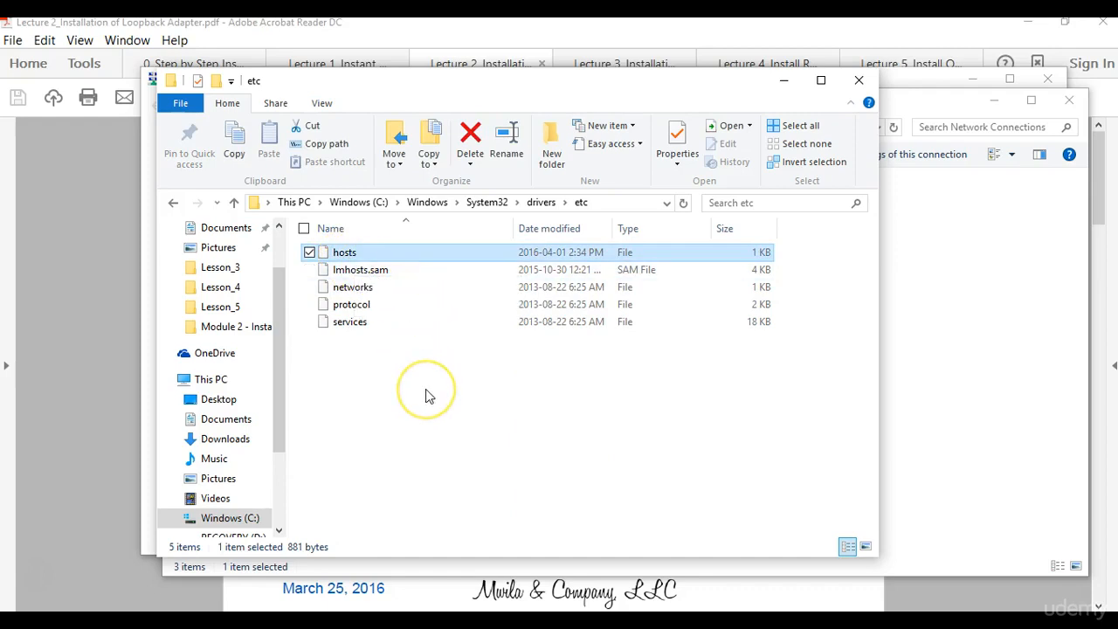
{"action": "right_click", "coordinate": [346, 254]}
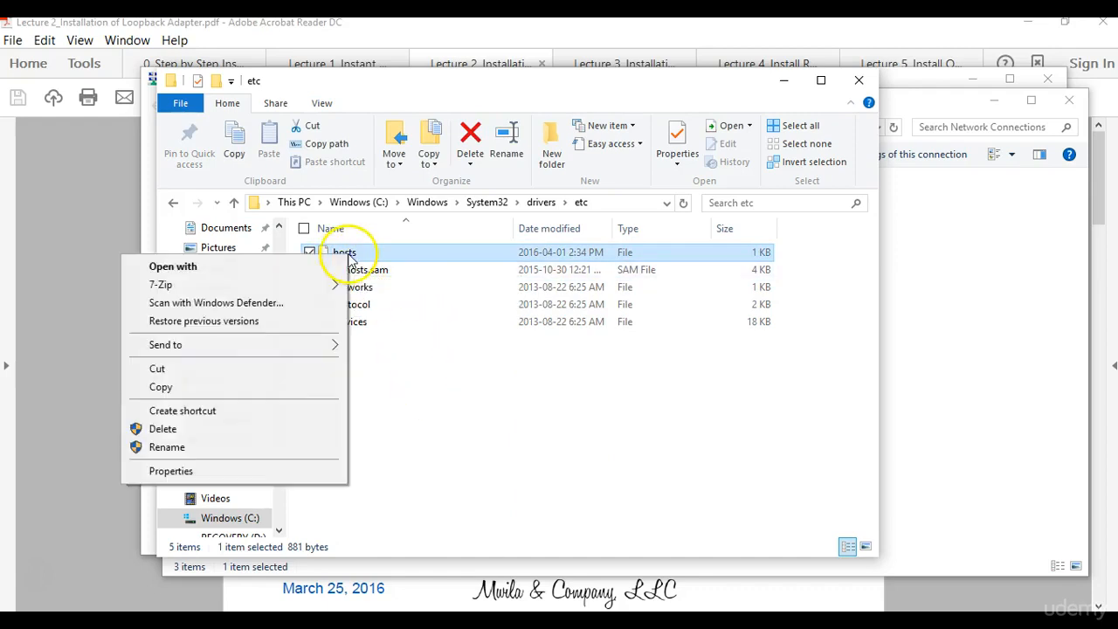
{"action": "left_click", "coordinate": [178, 387]}
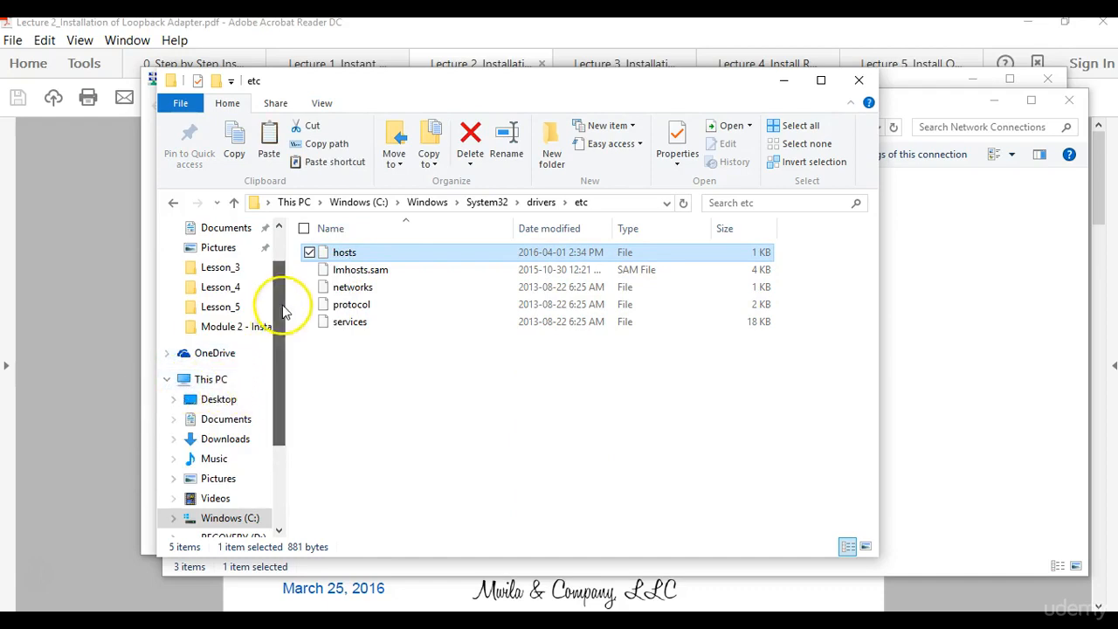
{"action": "left_click_drag", "start_coordinate": [279, 300], "coordinate": [279, 257]}
{"action": "left_click", "coordinate": [218, 254]}
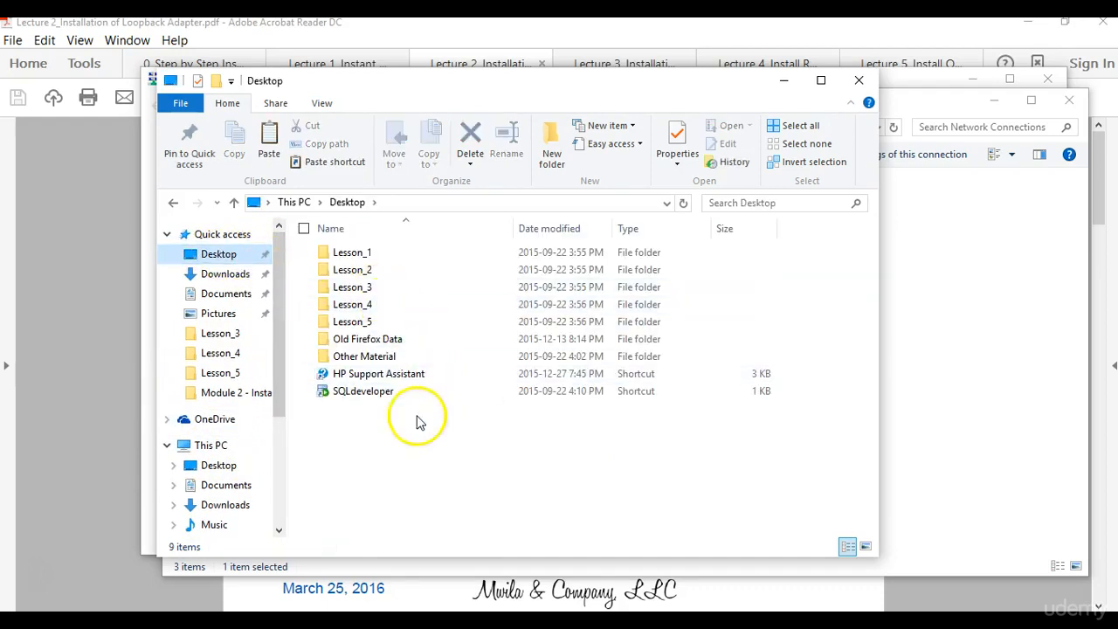
{"action": "right_click", "coordinate": [398, 456]}
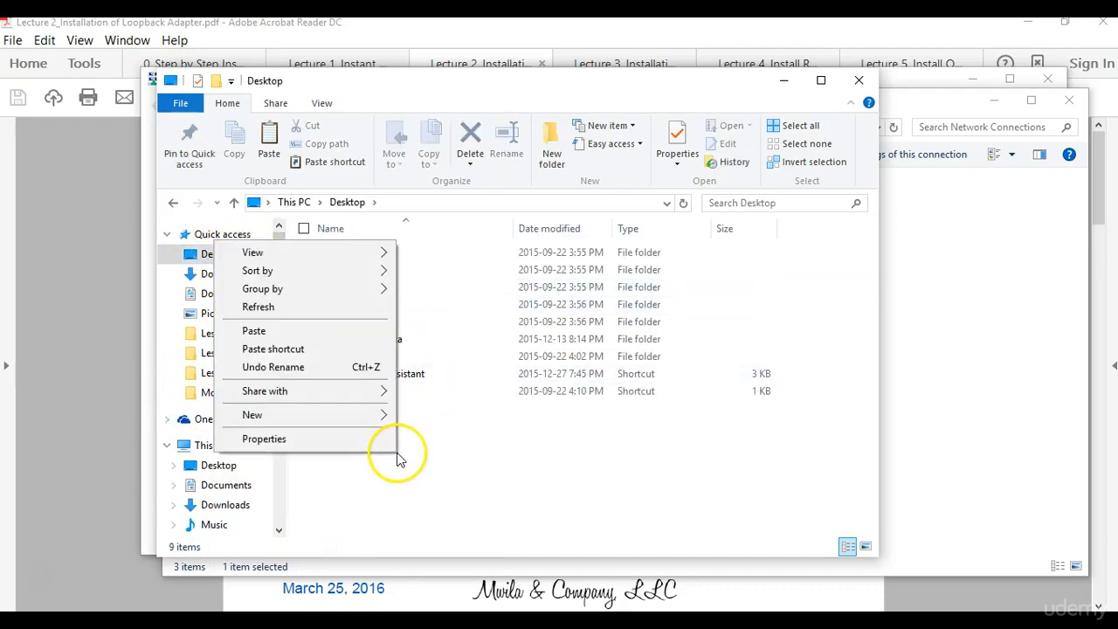
{"action": "left_click", "coordinate": [294, 332]}
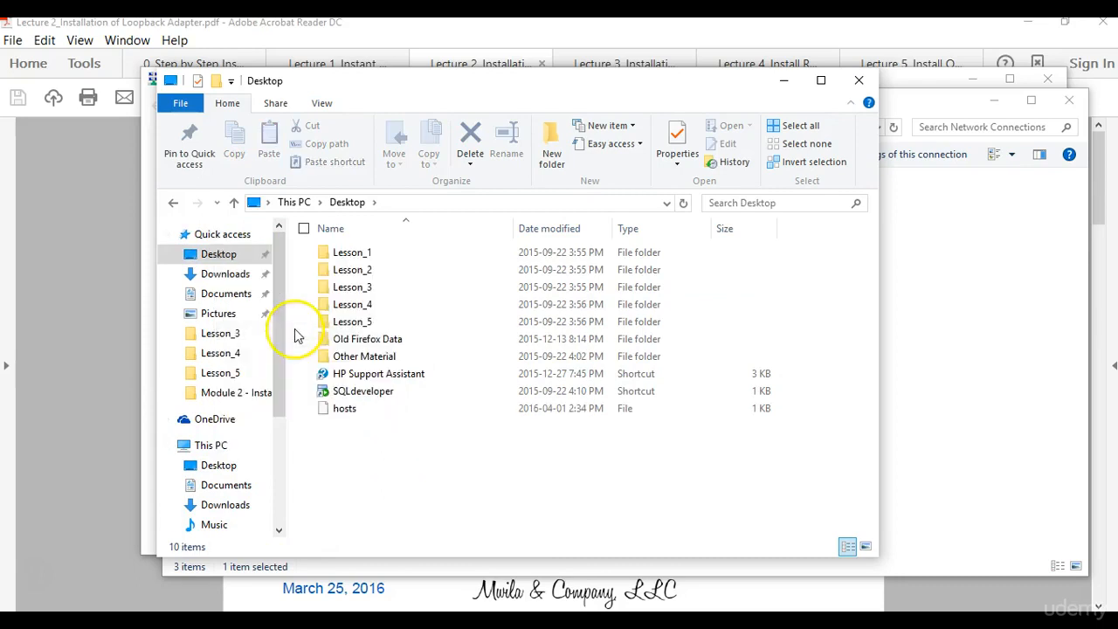
Map 10.10.10.10 to the computer's host name on the last line of the Desktop hosts file, save it and close Notepad
{"action": "double_click", "coordinate": [376, 410]}
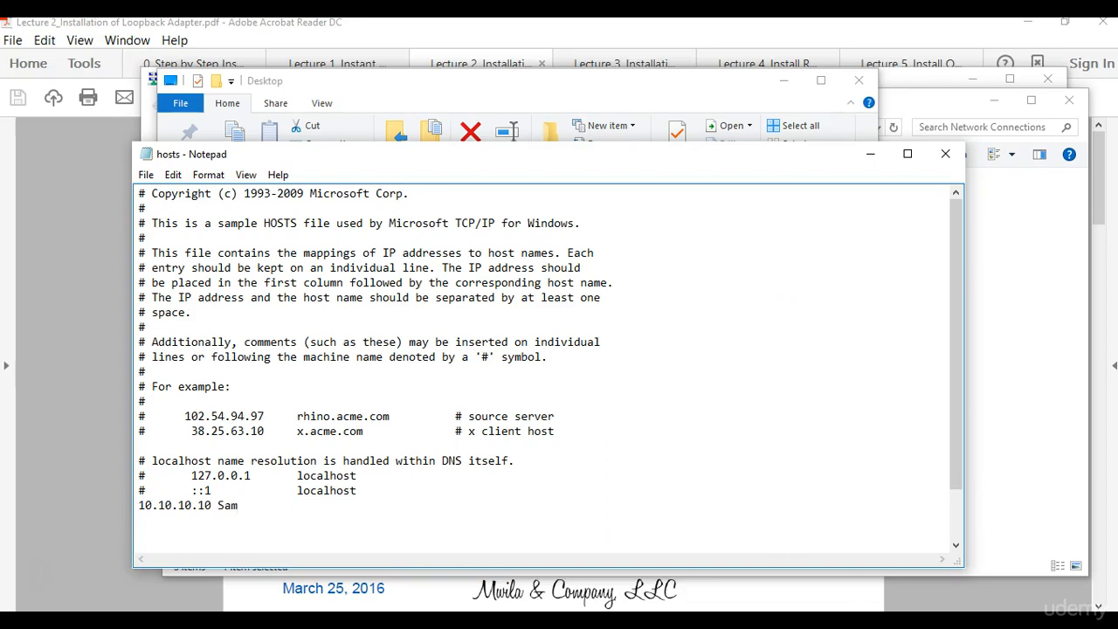
{"action": "left_click", "coordinate": [146, 174]}
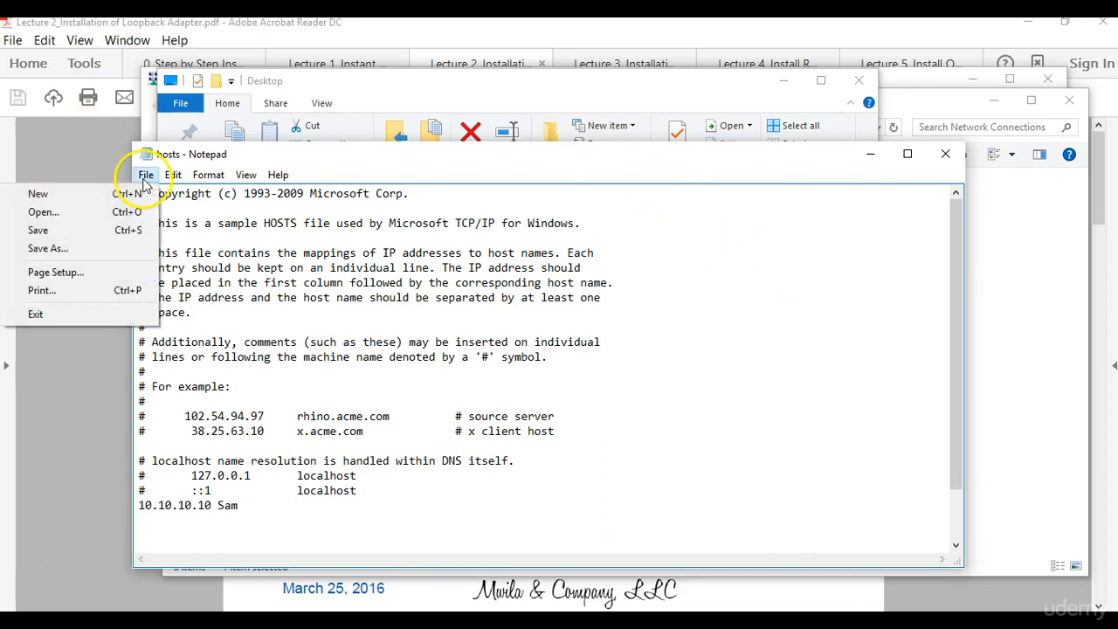
{"action": "left_click", "coordinate": [78, 231]}
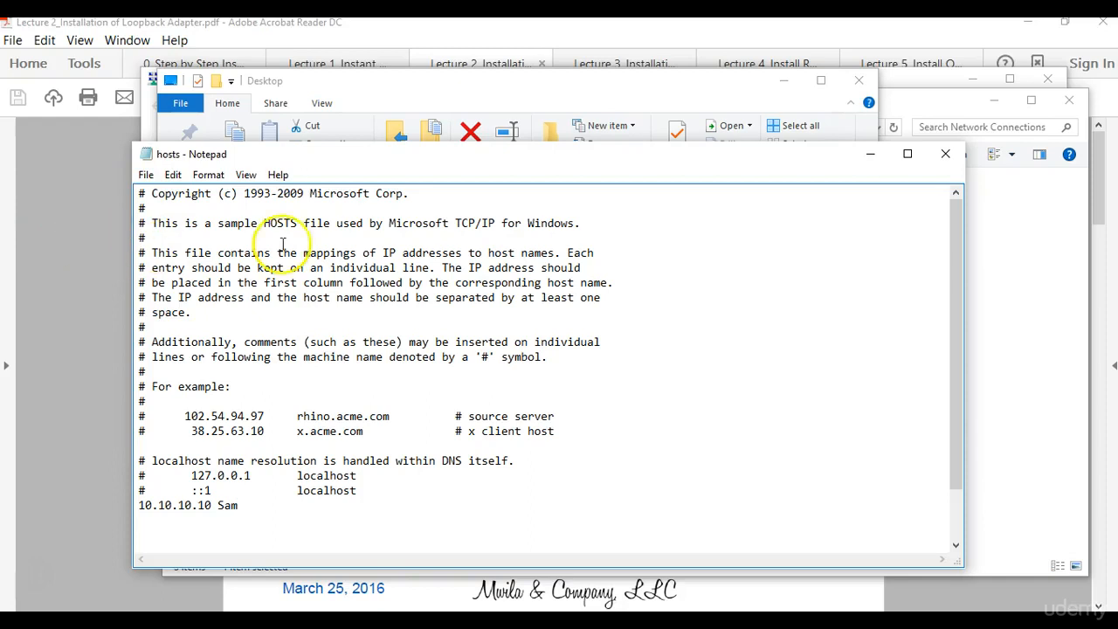
{"action": "left_click", "coordinate": [945, 154]}
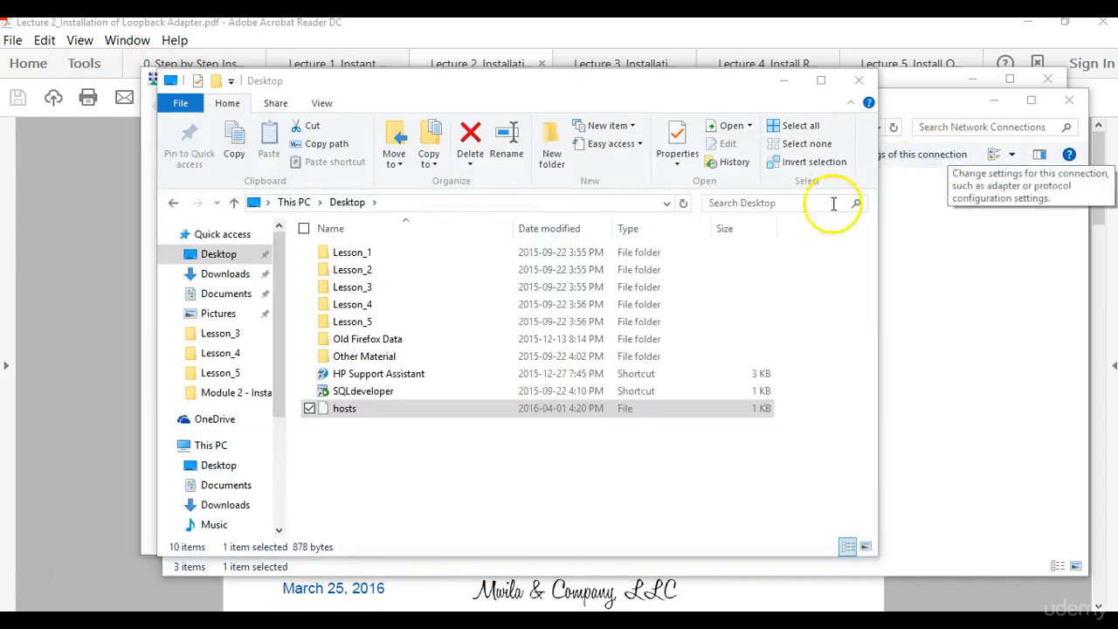
Copy the edited hosts file from the Desktop
{"action": "left_click", "coordinate": [362, 411]}
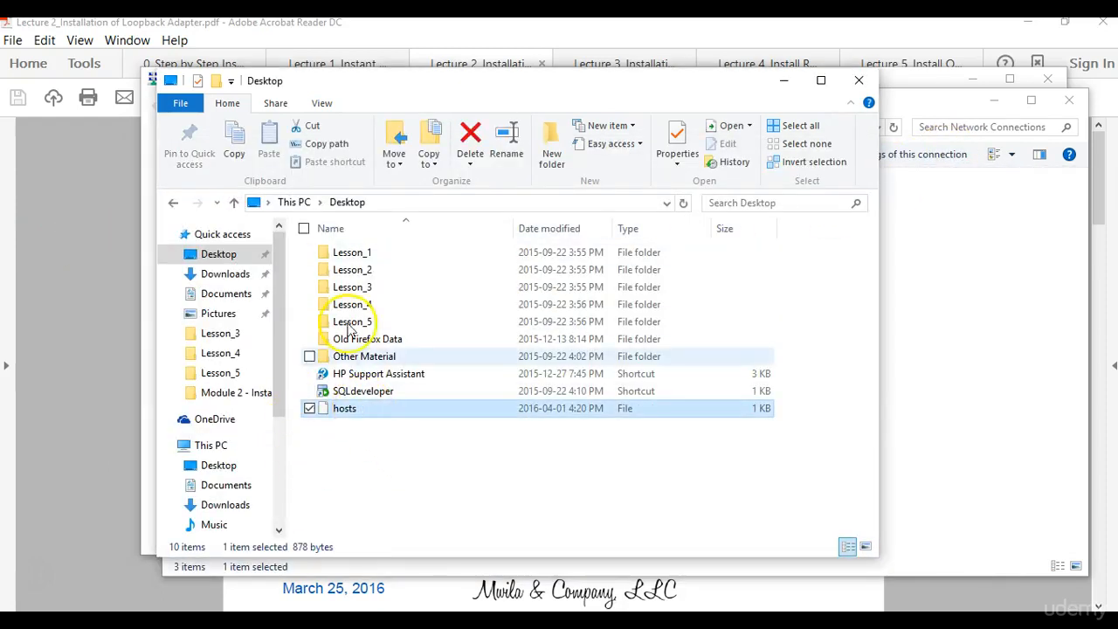
{"action": "right_click", "coordinate": [368, 412]}
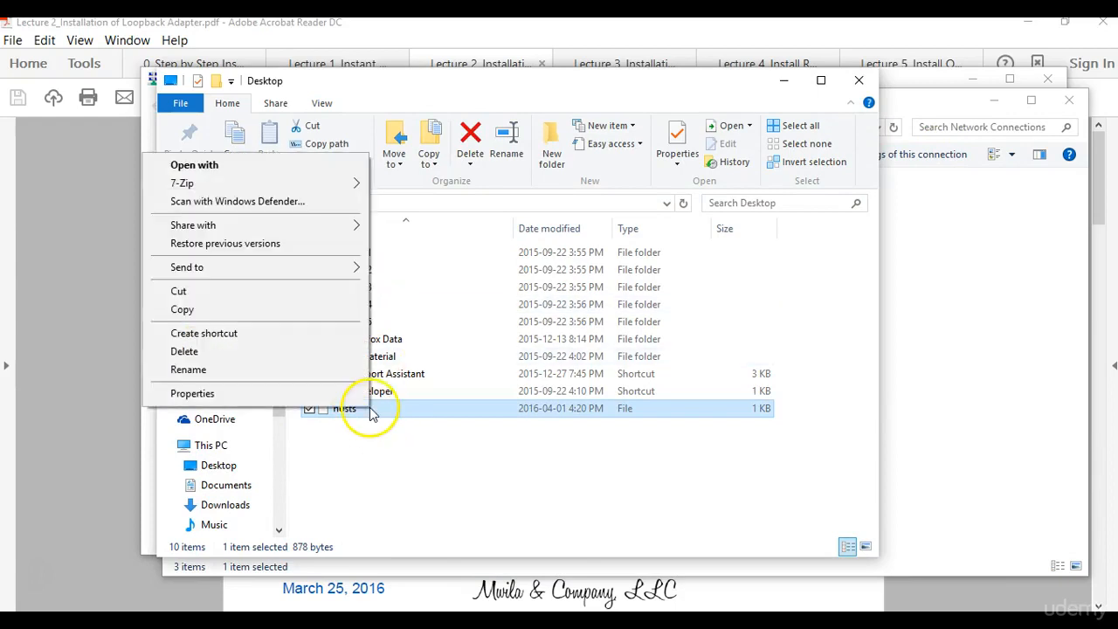
{"action": "left_click", "coordinate": [245, 311]}
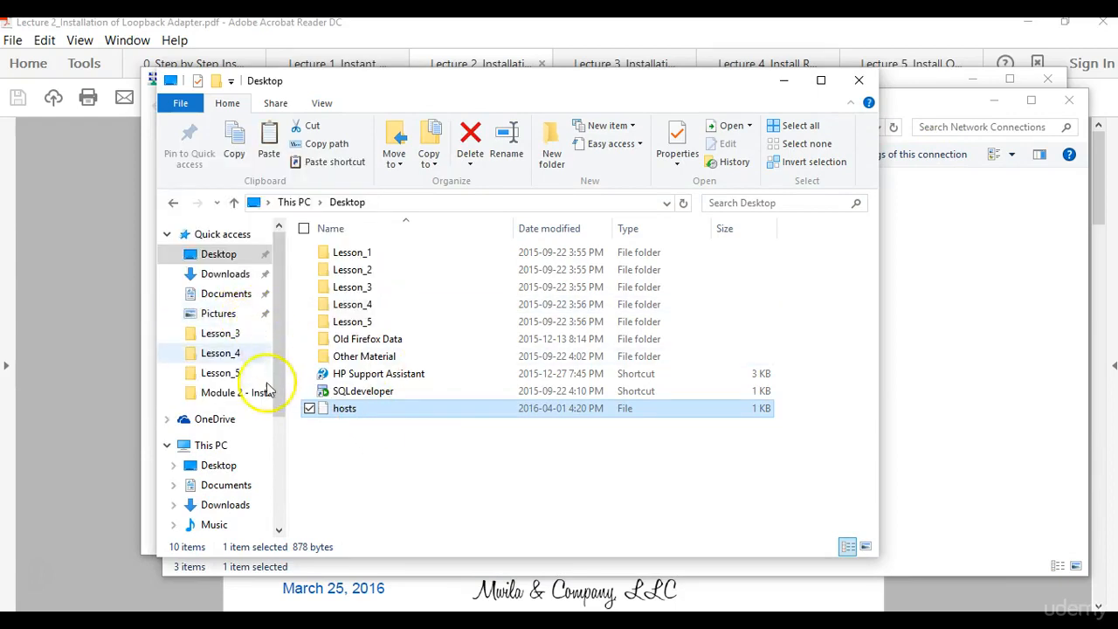
Go from This PC to the C:\Windows\System32\drivers\etc folder
{"action": "left_click", "coordinate": [211, 445]}
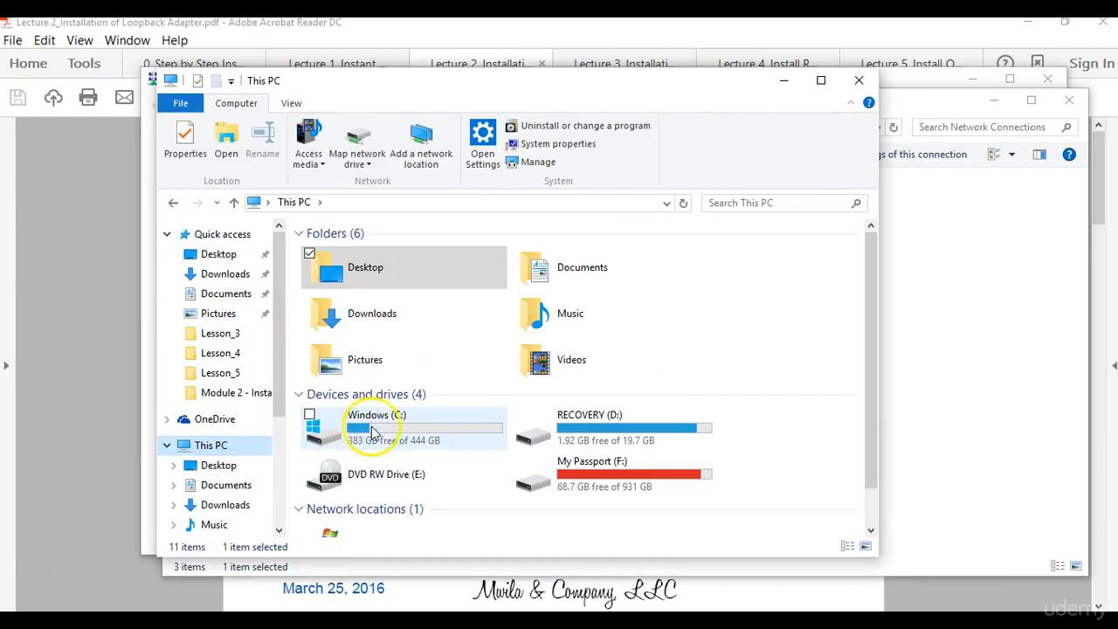
{"action": "double_click", "coordinate": [372, 432]}
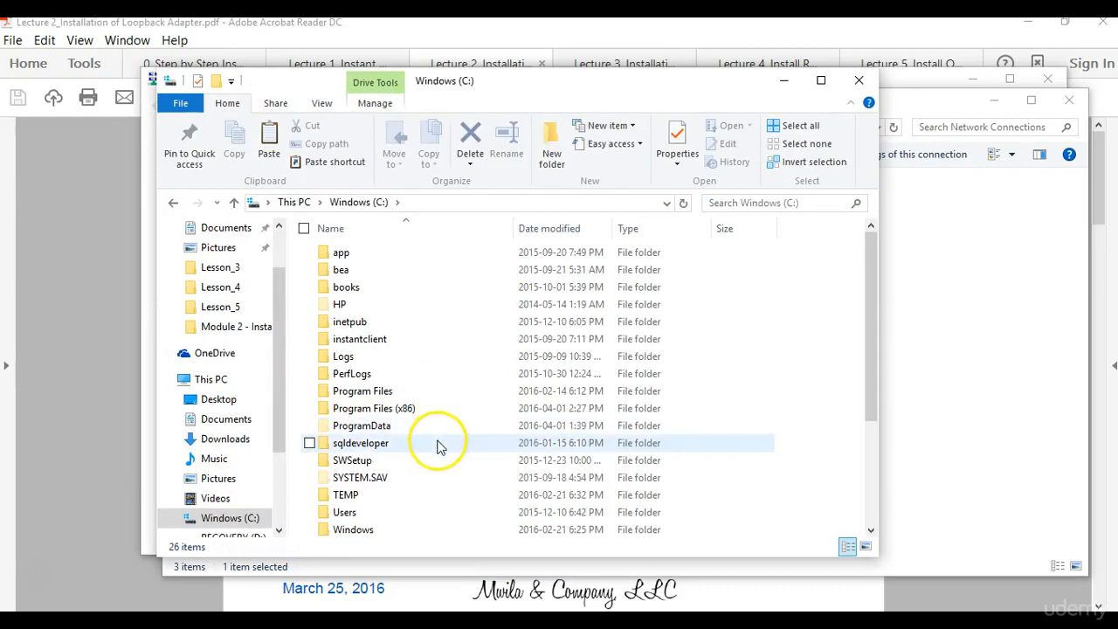
{"action": "key", "text": "w"}
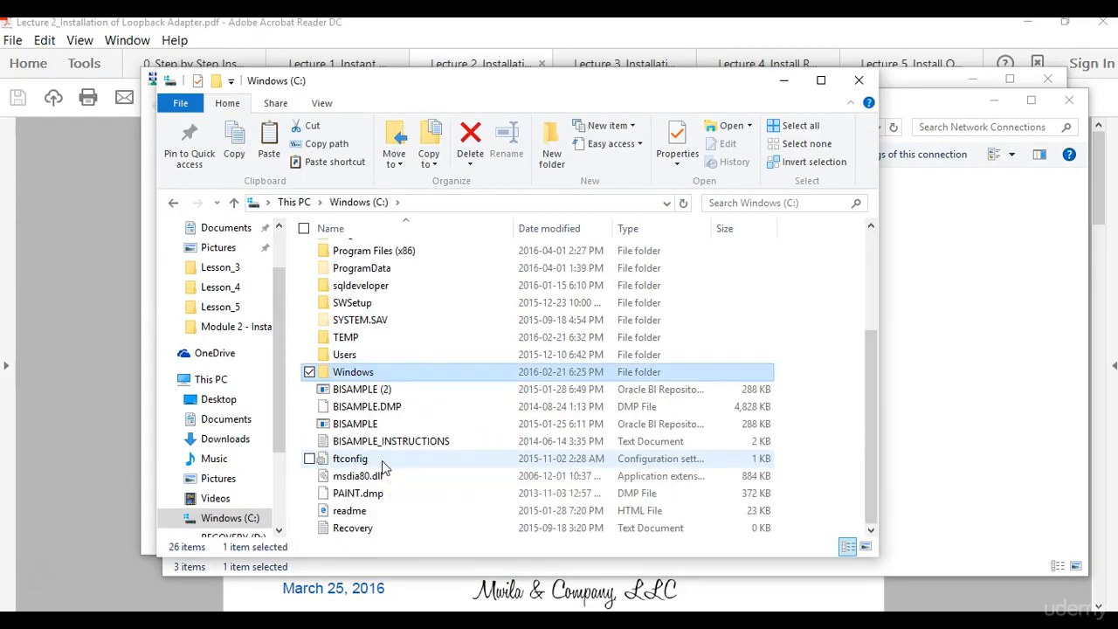
{"action": "double_click", "coordinate": [356, 373]}
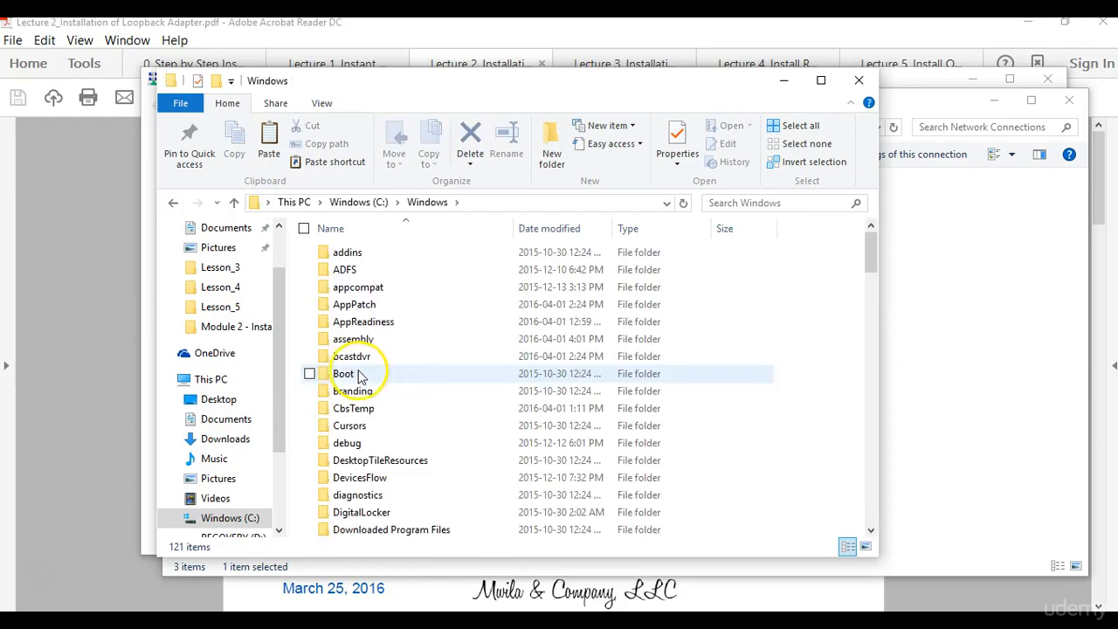
{"action": "key", "text": "s"}
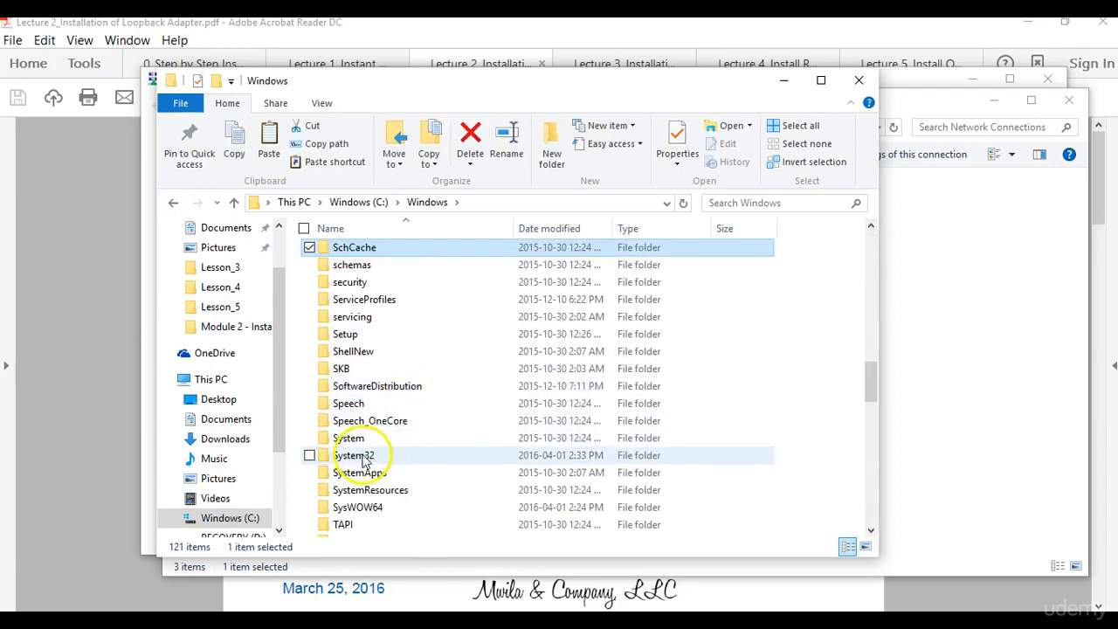
{"action": "double_click", "coordinate": [365, 461]}
{"action": "key", "text": "d"}
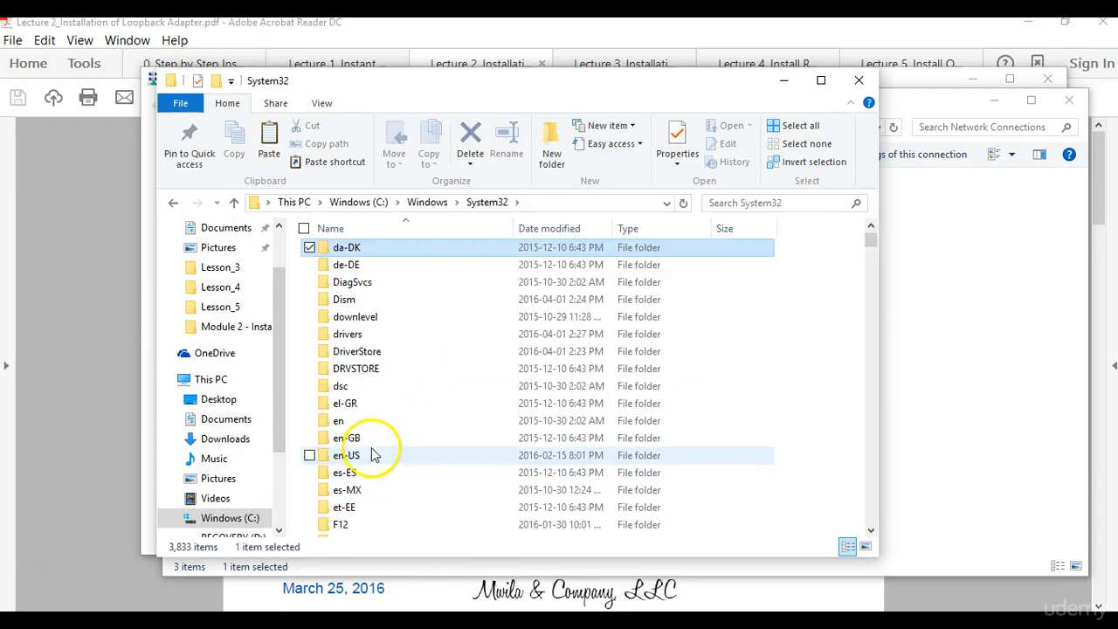
{"action": "double_click", "coordinate": [358, 339]}
{"action": "left_click", "coordinate": [342, 271]}
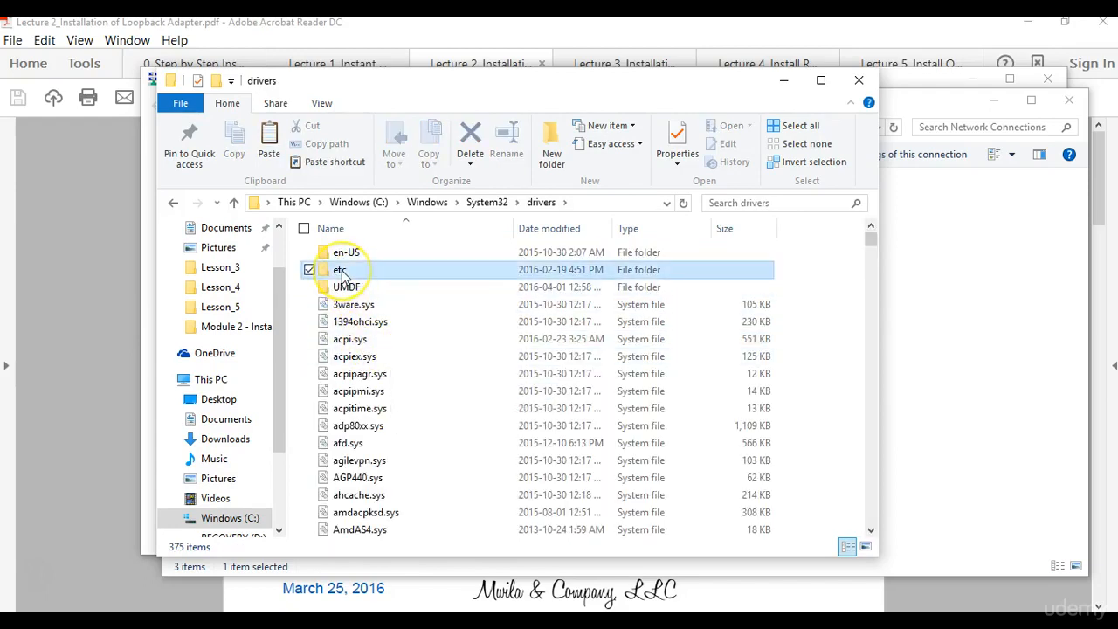
{"action": "double_click", "coordinate": [342, 270]}
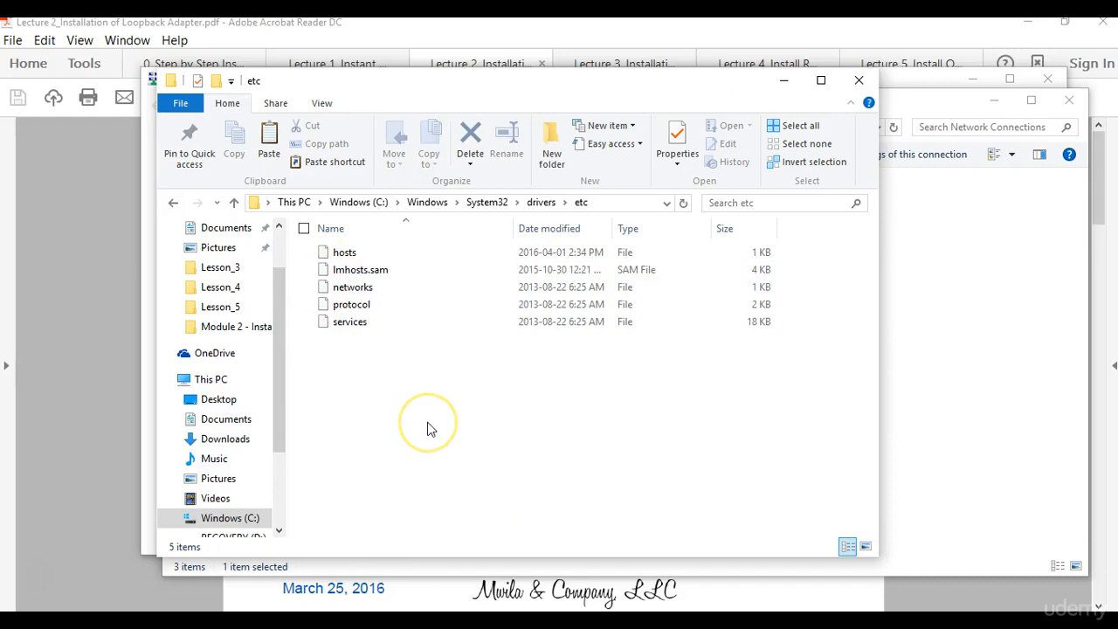
Paste the edited hosts file into the etc folder, replacing the existing one and granting permission to continue
{"action": "key", "text": "ctrl+v"}
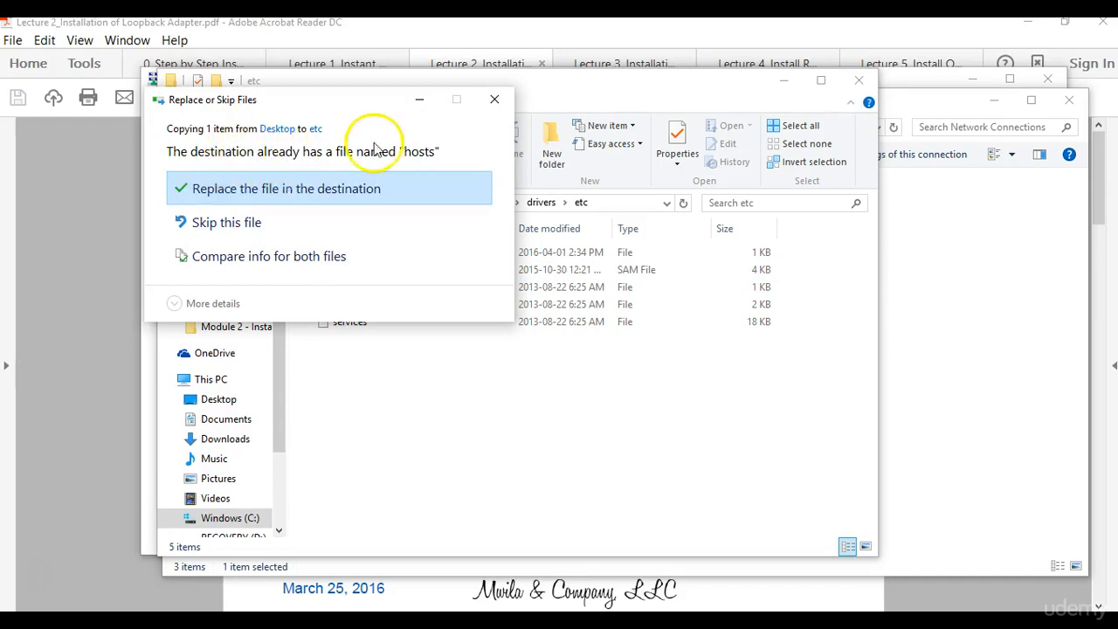
{"action": "left_click", "coordinate": [273, 194]}
{"action": "left_click", "coordinate": [286, 210]}
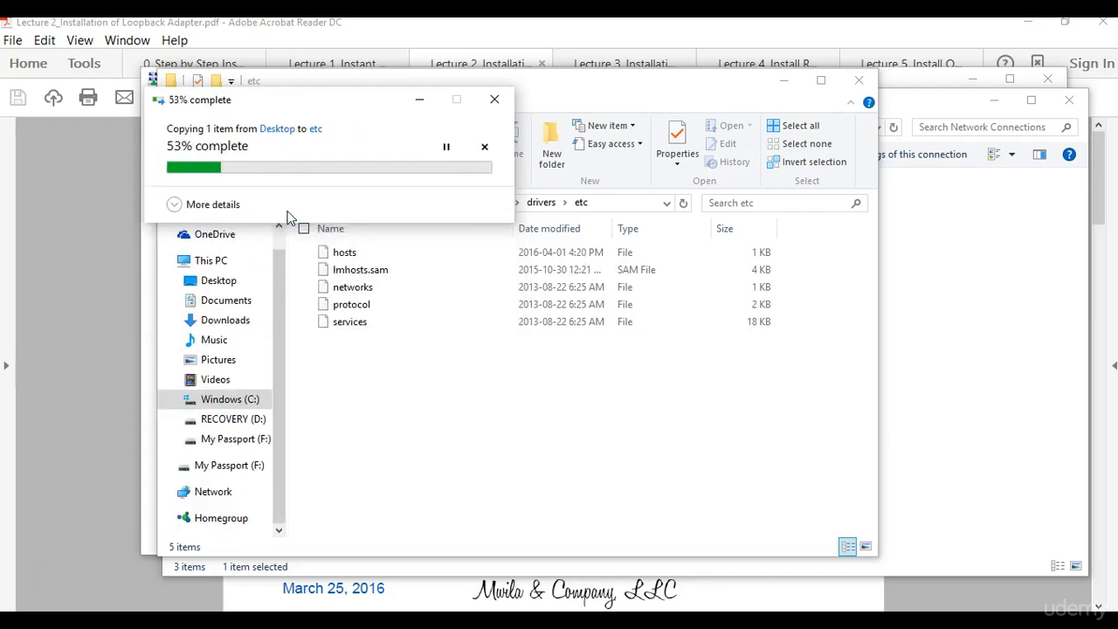
Open the replaced hosts file in the etc folder with Notepad to check its entry
{"action": "right_click", "coordinate": [348, 259]}
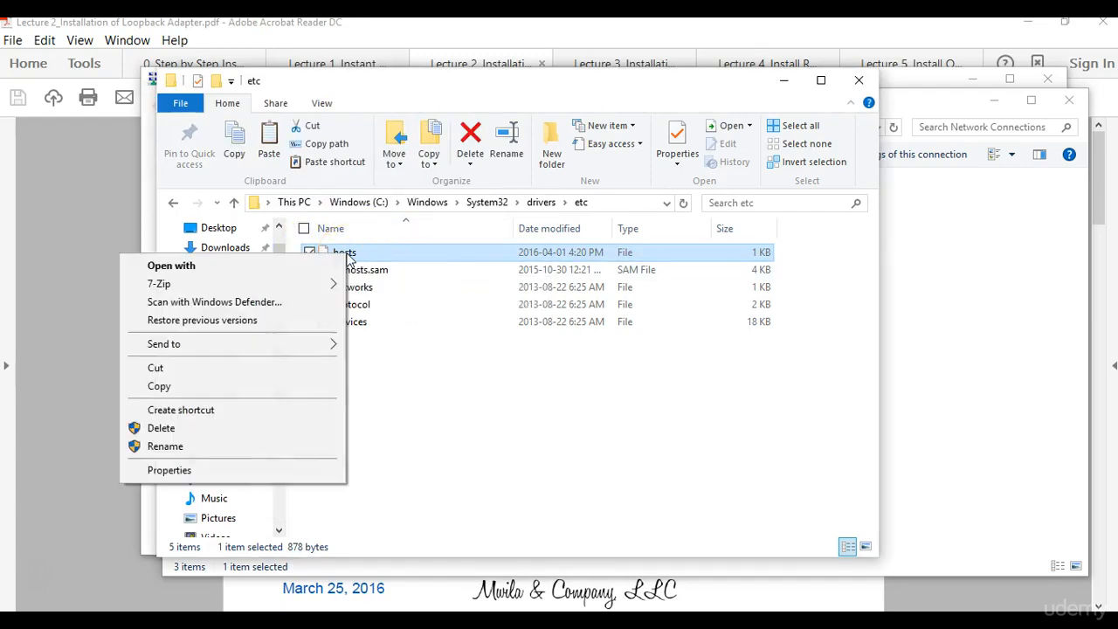
{"action": "left_click", "coordinate": [220, 267]}
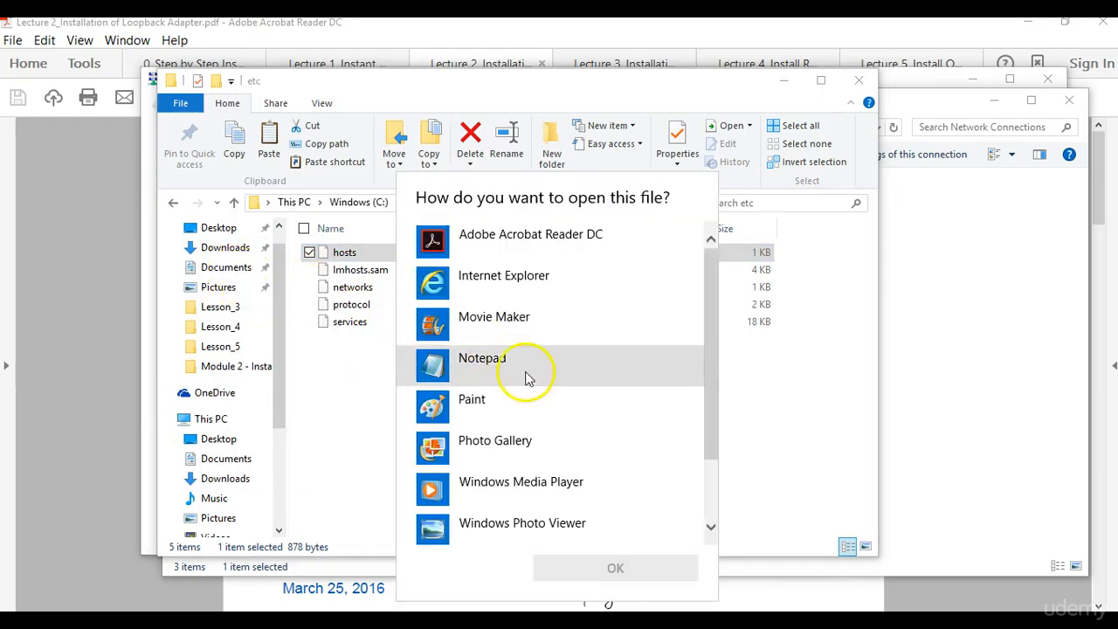
{"action": "left_click", "coordinate": [493, 360]}
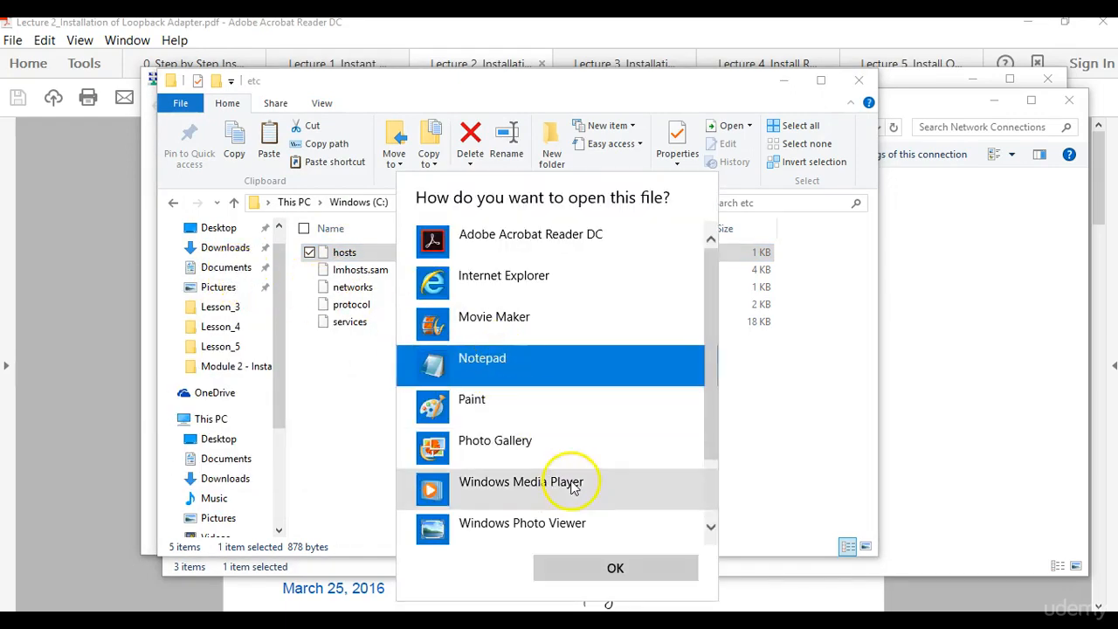
{"action": "left_click", "coordinate": [583, 567]}
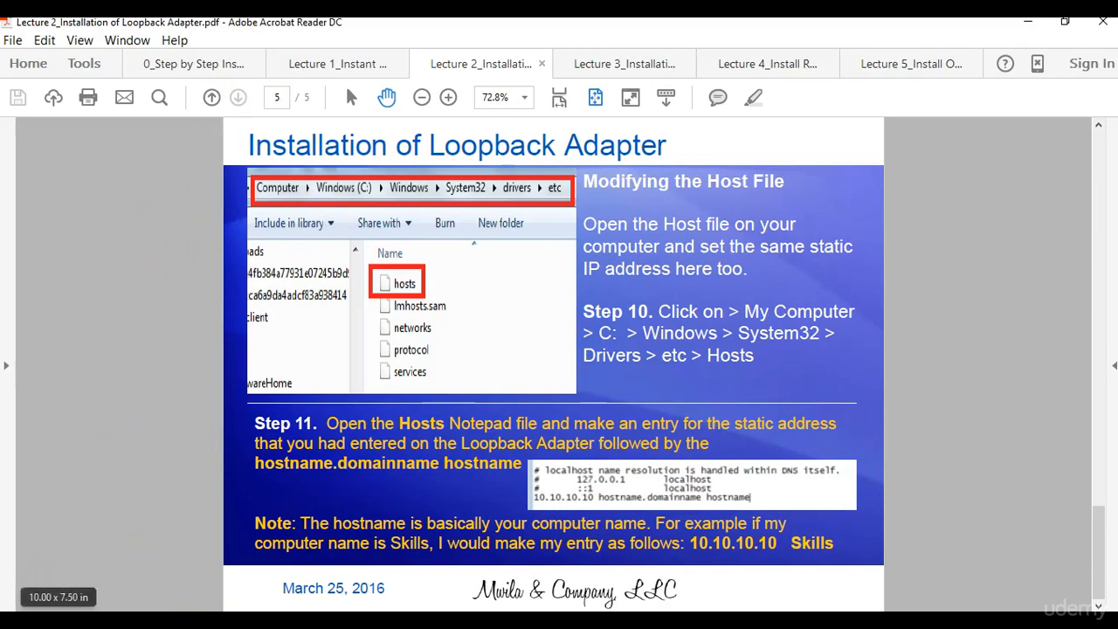
Switch to a Command Prompt found by searching for cmd and run ping localhost
{"action": "key", "text": "super+s"}
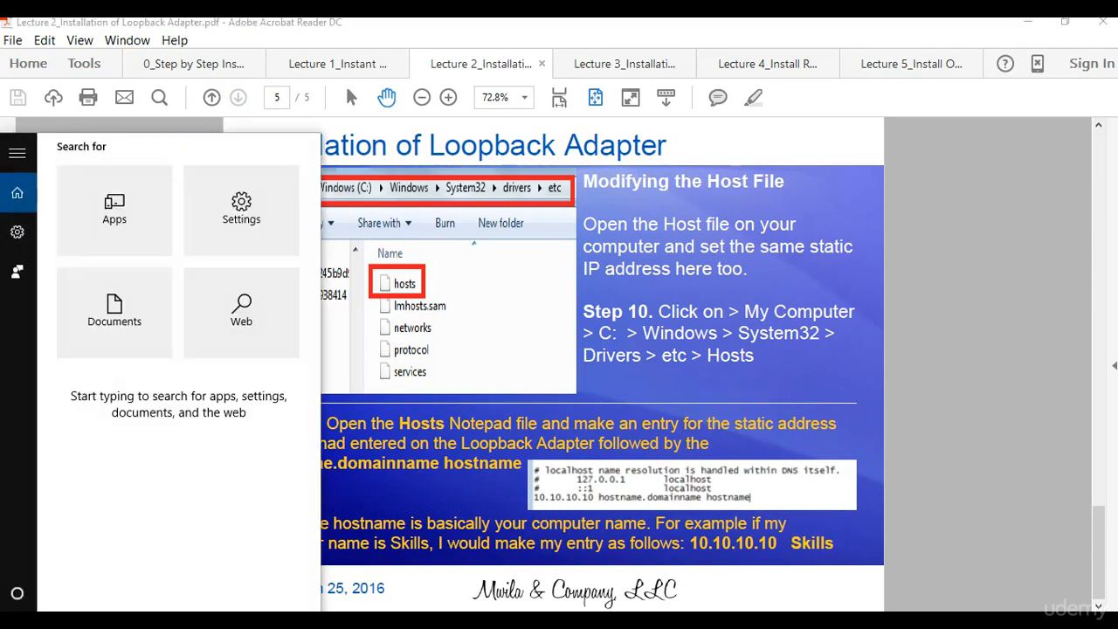
{"action": "type", "text": "cmd"}
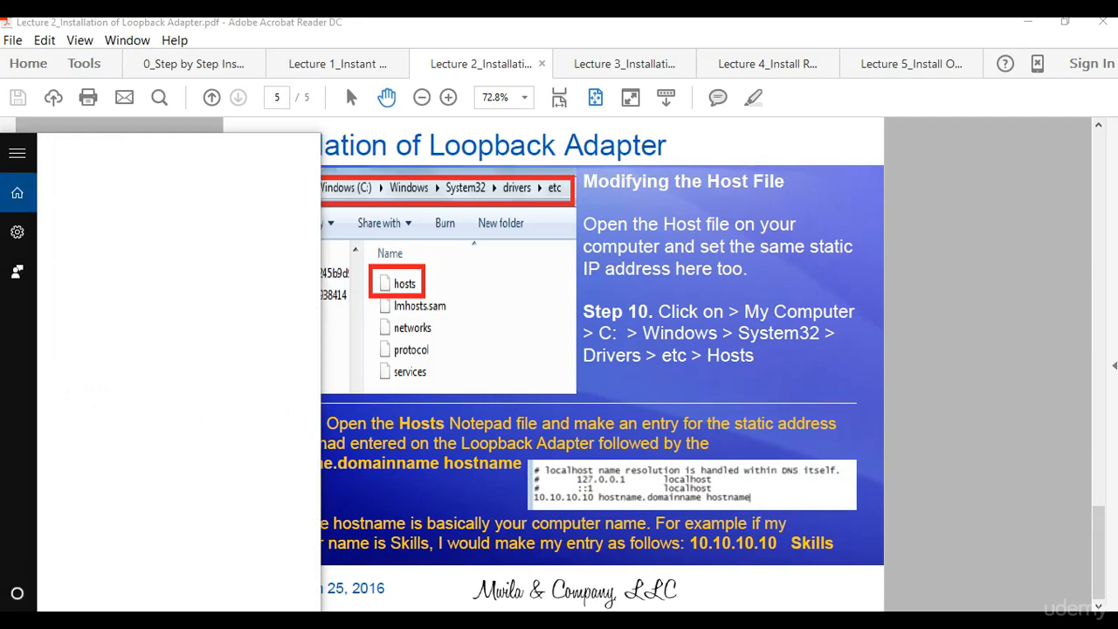
{"action": "key", "text": "Return"}
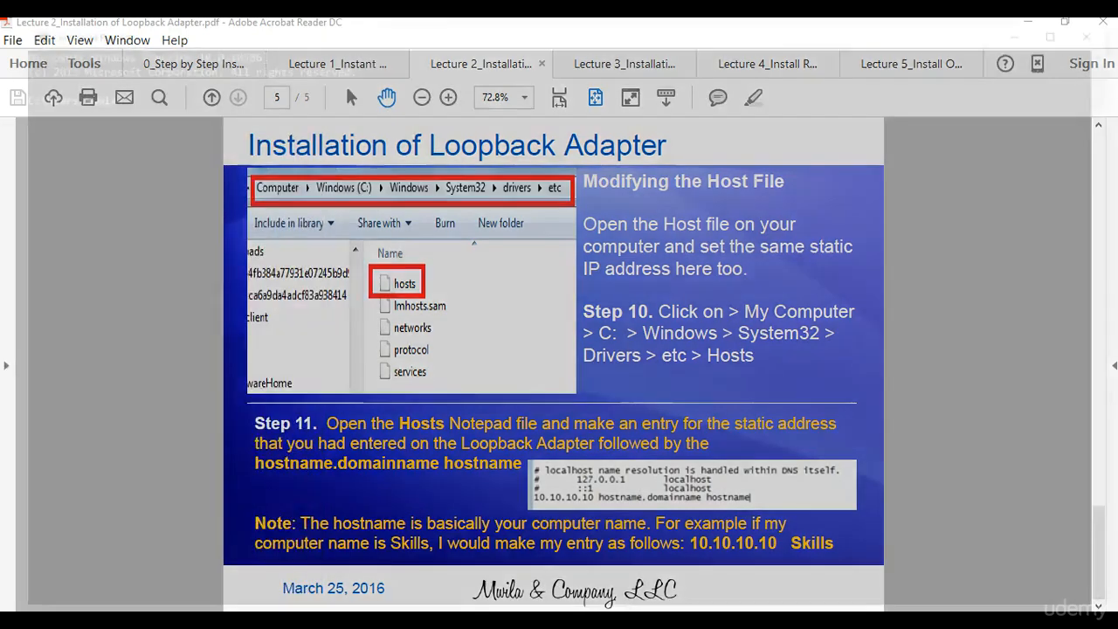
{"action": "type", "text": "ping local"}
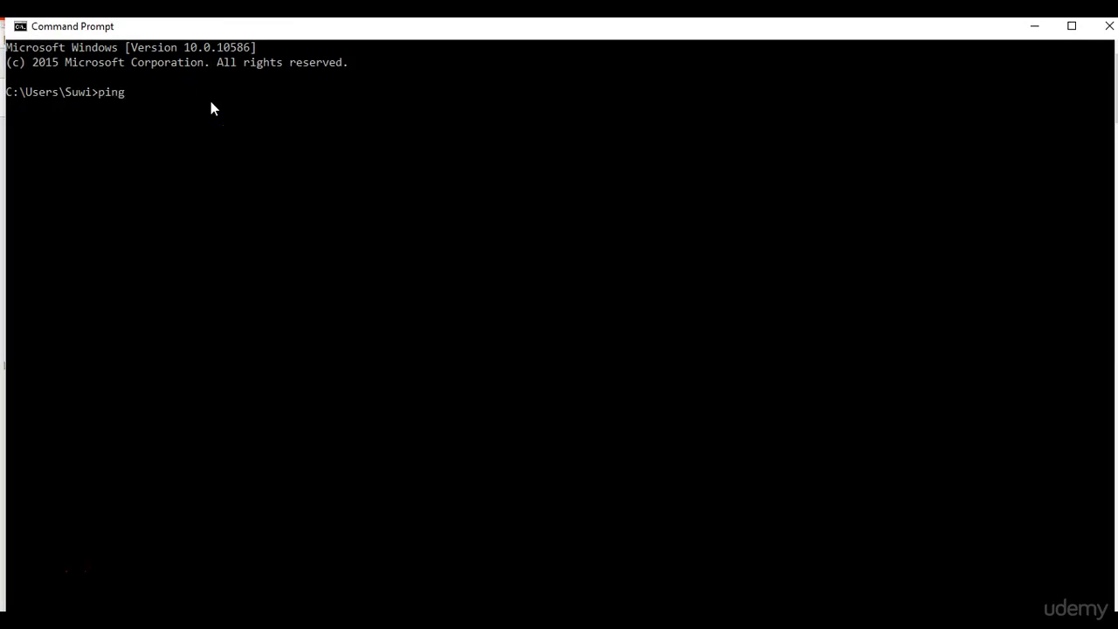
{"action": "type", "text": "host"}
{"action": "key", "text": "Return"}
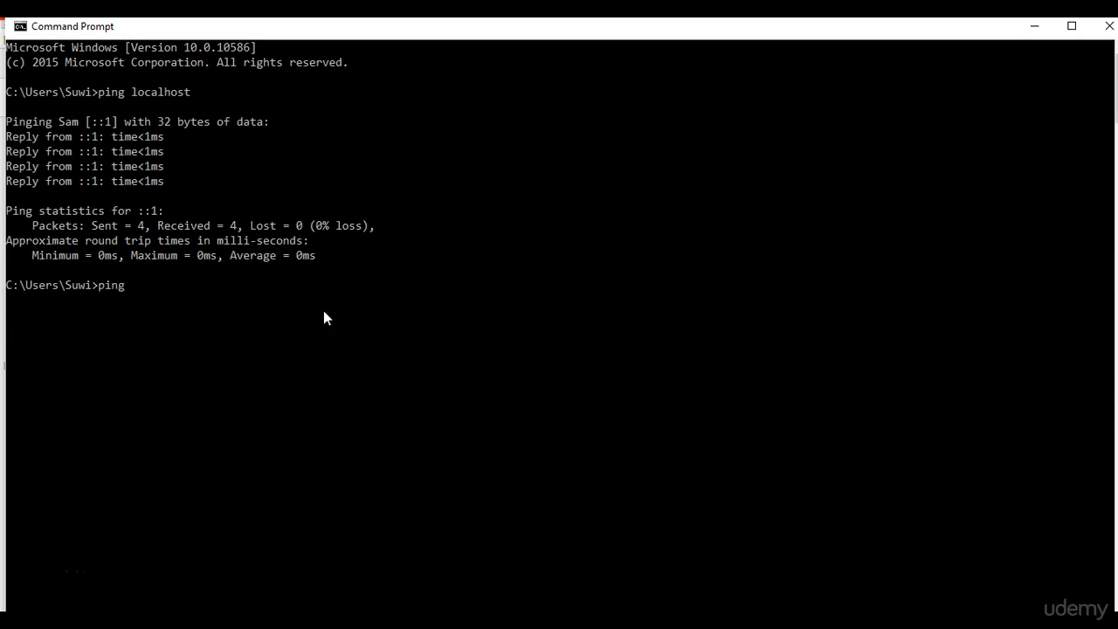
Test the loopback adapter's static address by running ping 10.10.10.10
{"action": "type", "text": "0.10.10.10"}
{"action": "key", "text": "Return"}
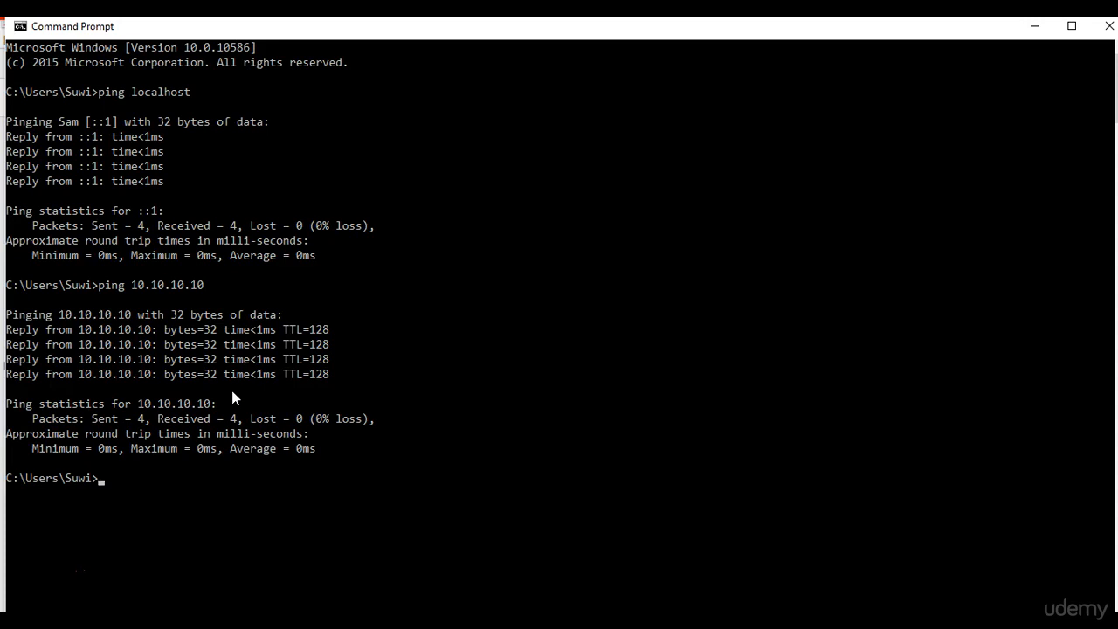
{"action": "left_click", "coordinate": [226, 409]}
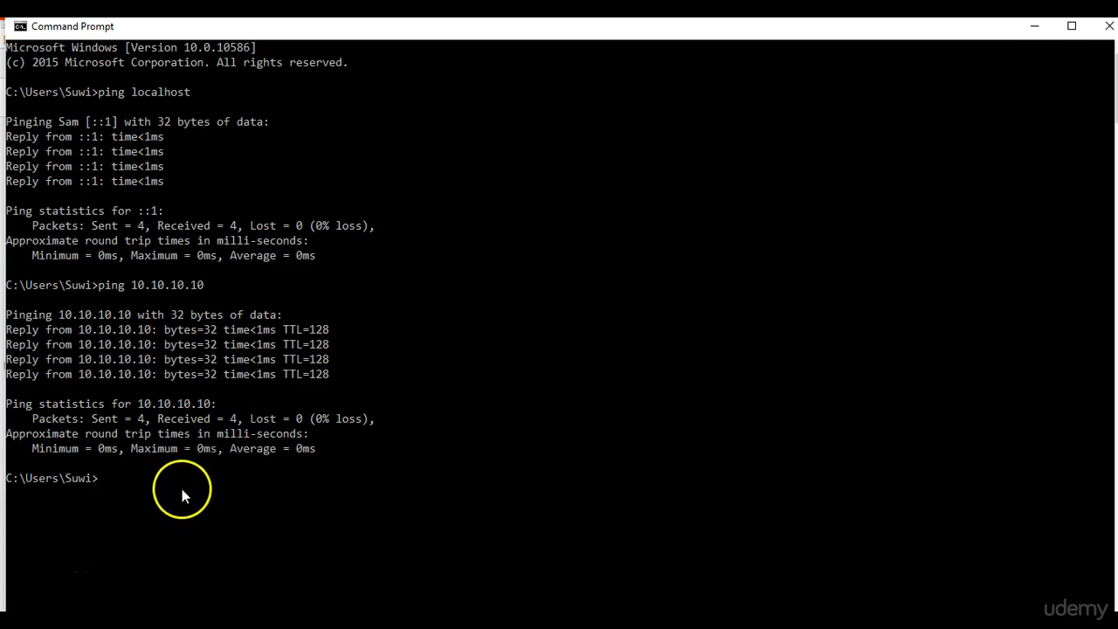